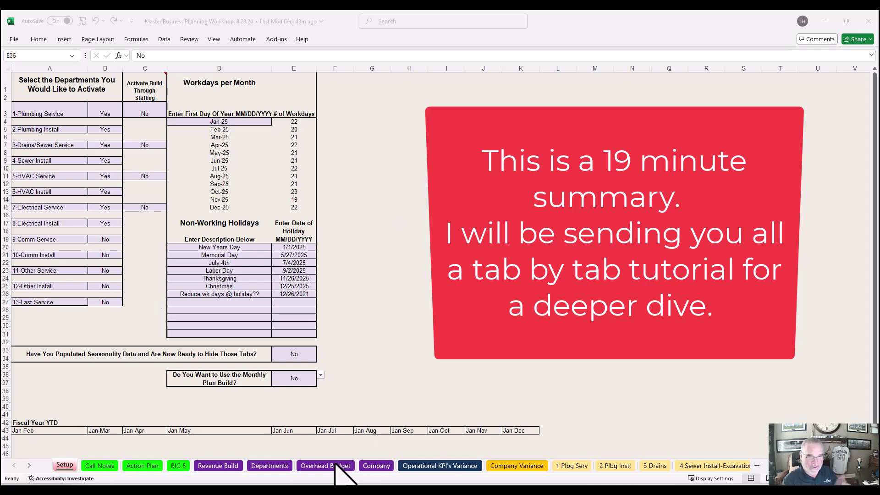
On Setup, set 2-Plumbing Install to No, then back to Yes to restore its sheet.
click(65, 465)
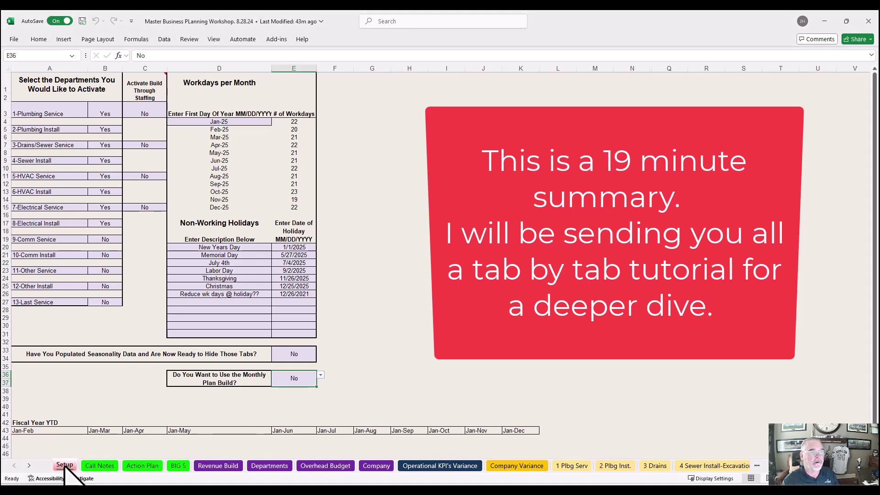
click(66, 112)
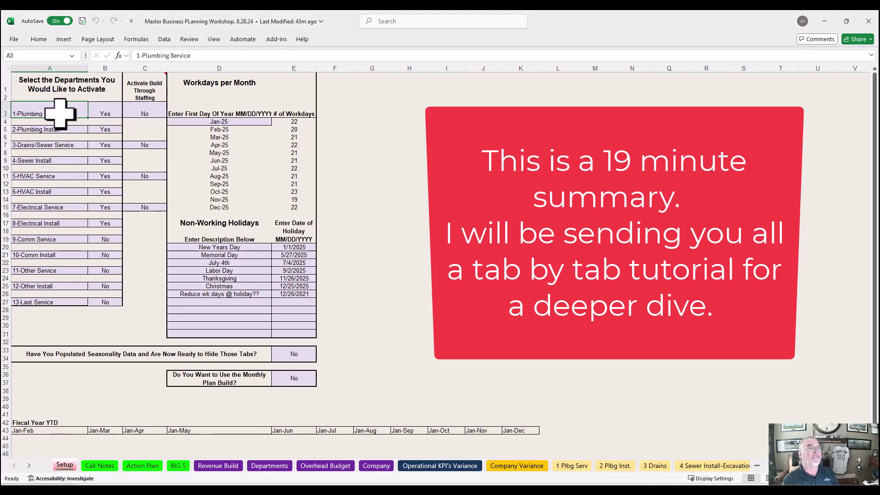
click(112, 113)
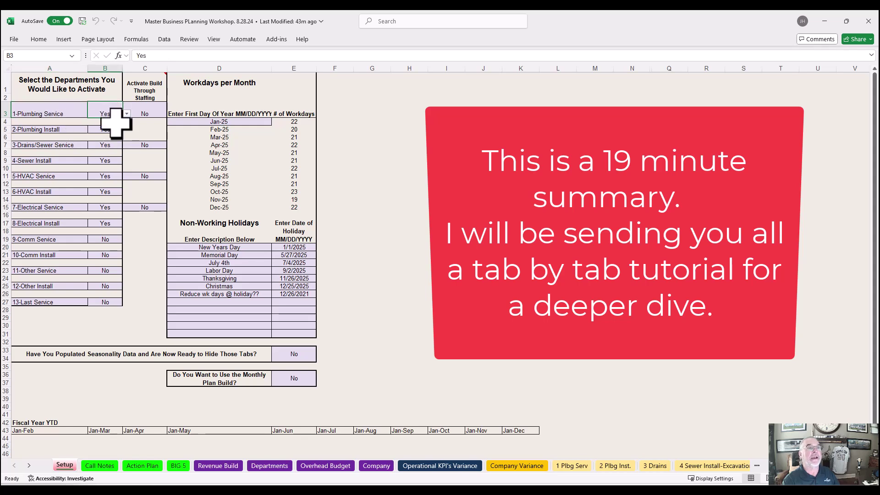
click(110, 130)
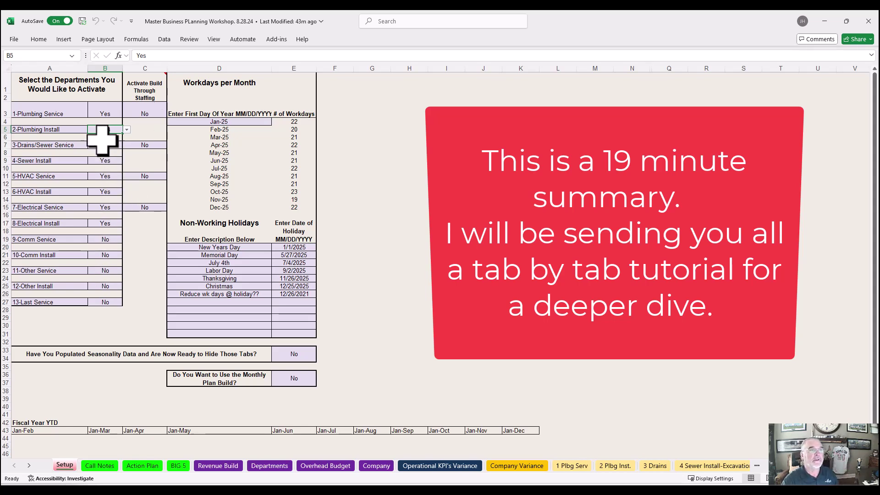
click(127, 130)
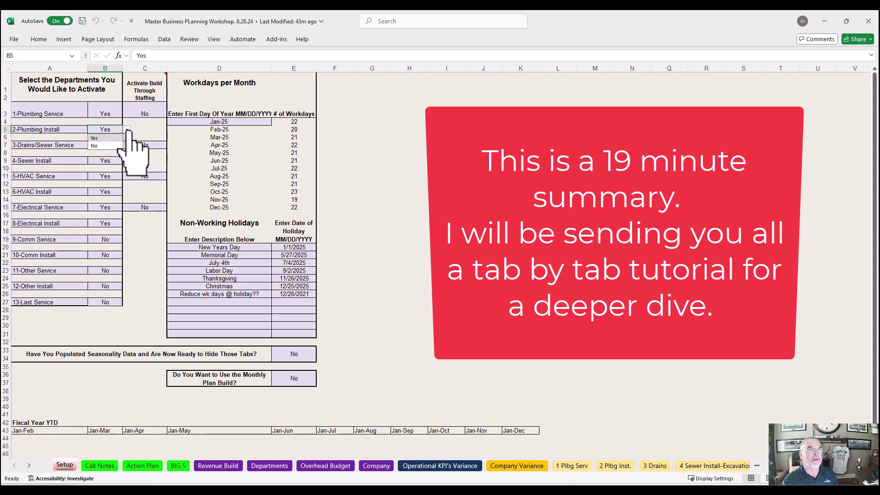
click(102, 146)
click(127, 130)
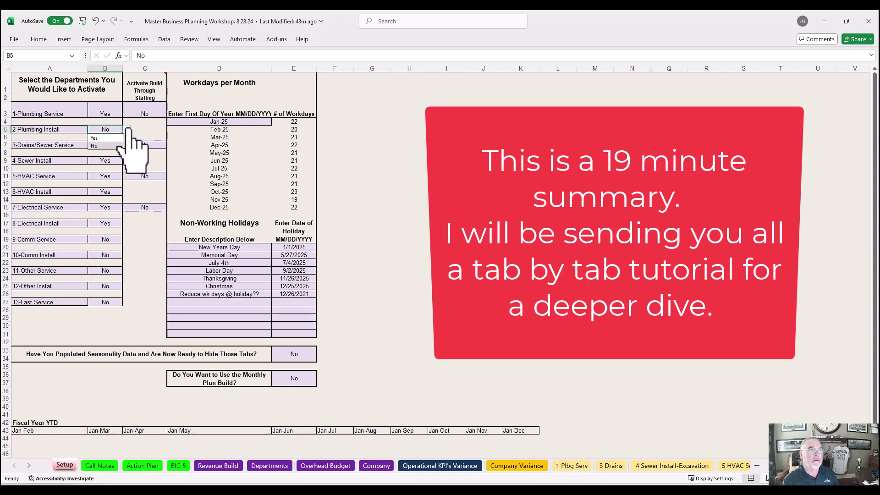
click(106, 137)
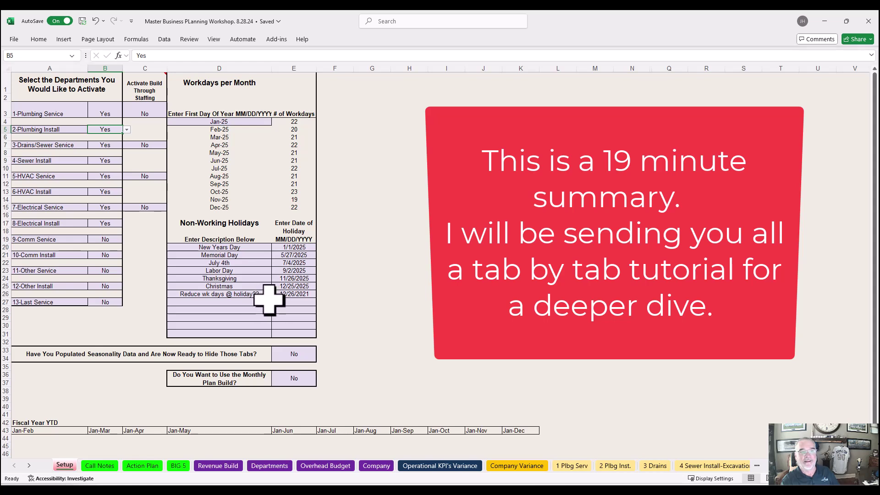
Select the 12/26/2021 holiday date, then the Call Notes entry area A2:D21.
click(300, 295)
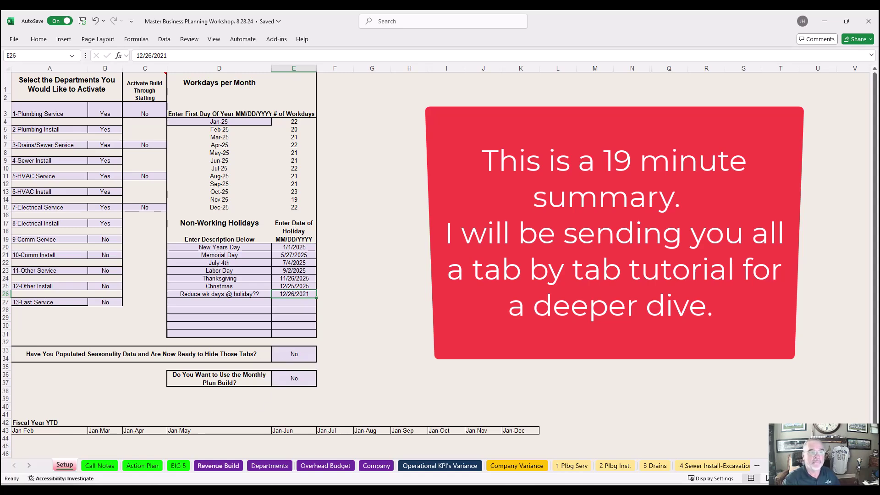
click(99, 466)
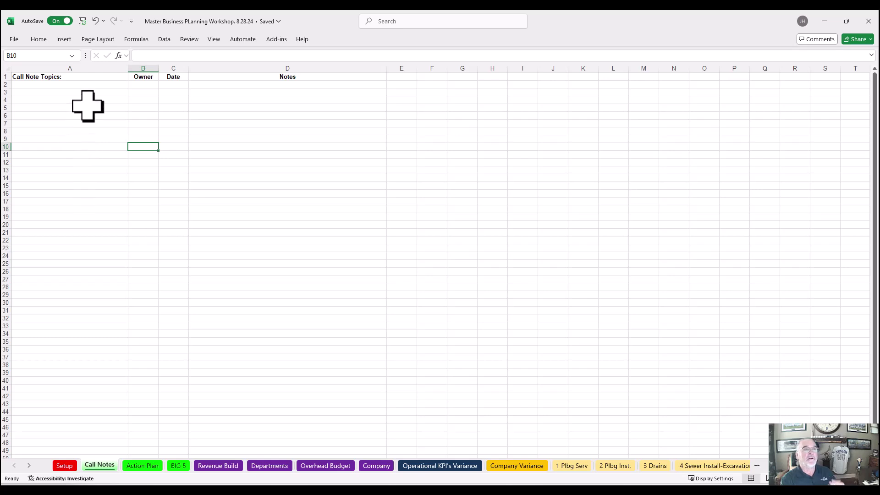
click(64, 86)
drag(64, 87, 317, 231)
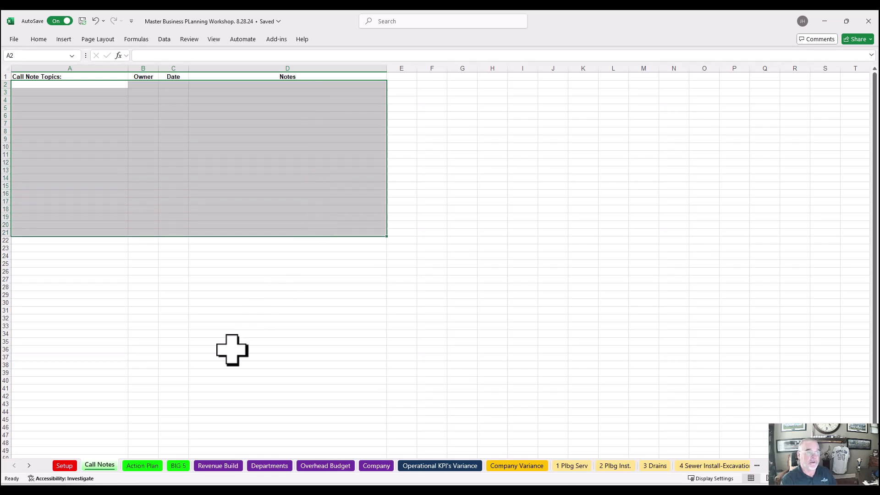
Tour the Action Plan, BIG 5 and Revenue Build sheets, then return to Setup.
click(143, 465)
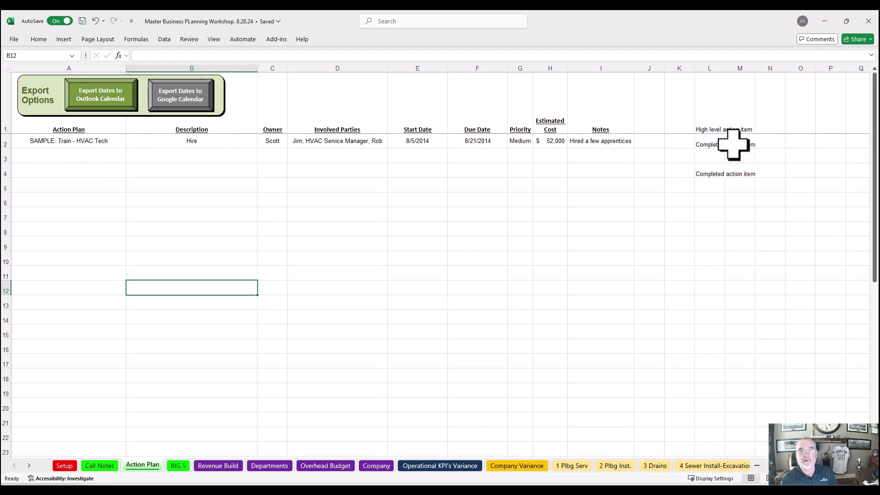
click(179, 466)
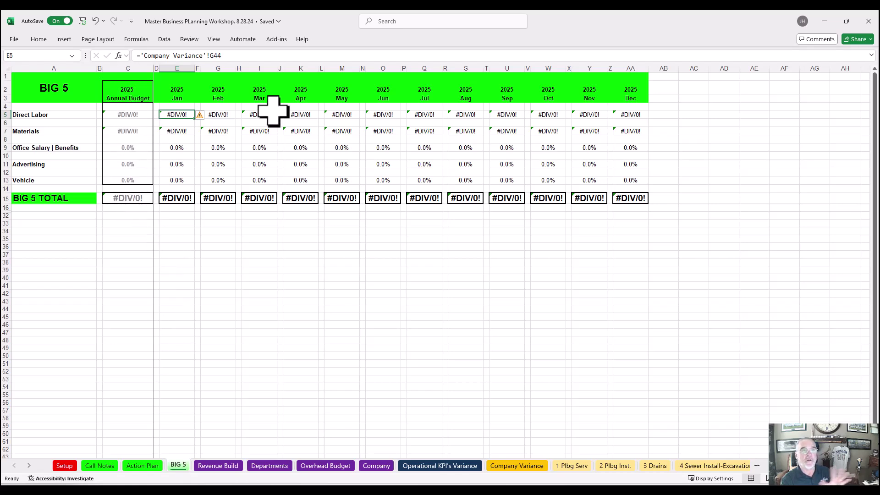
click(209, 466)
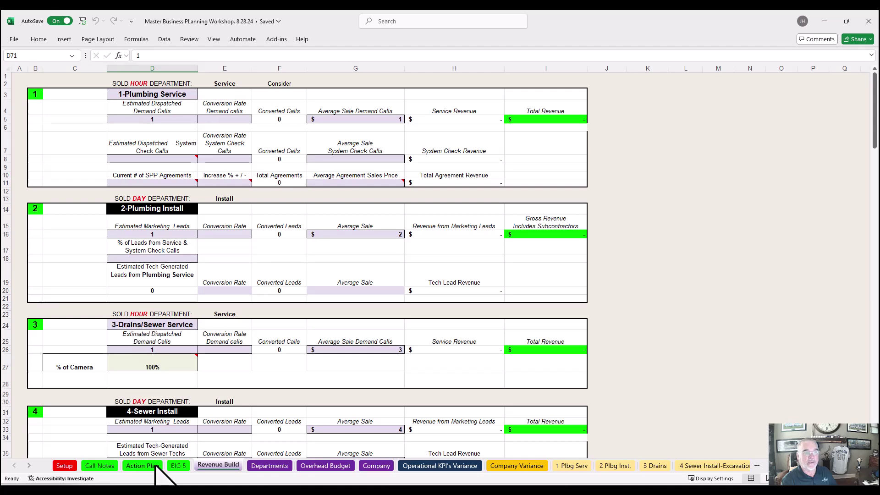
click(65, 465)
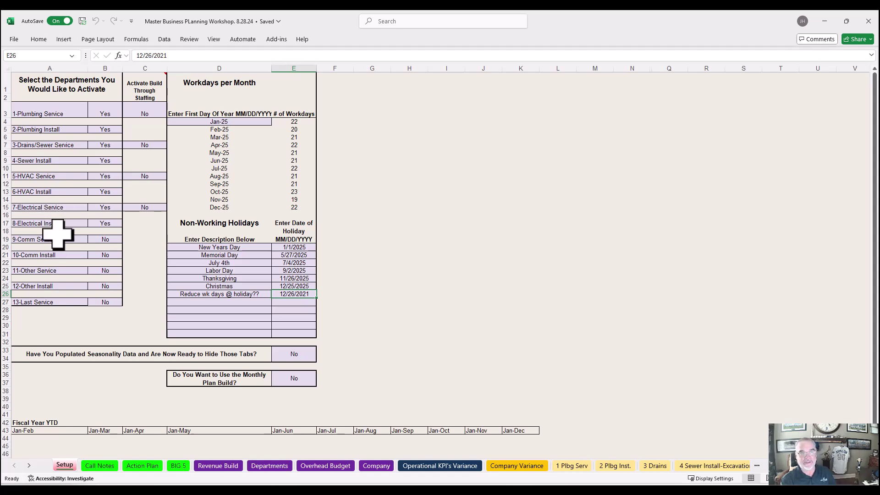
Point out departments 1 through 4 on Setup, then go via Overhead Budget to Departments.
click(51, 145)
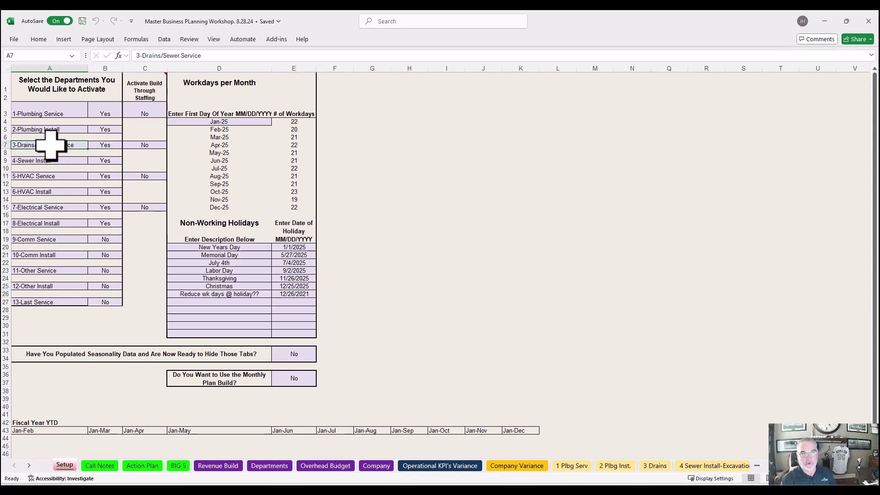
click(49, 114)
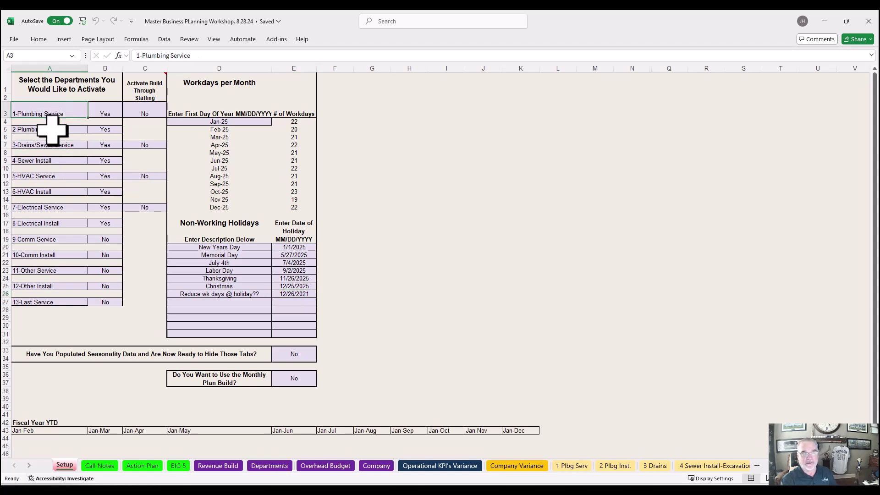
click(49, 130)
click(50, 144)
click(51, 161)
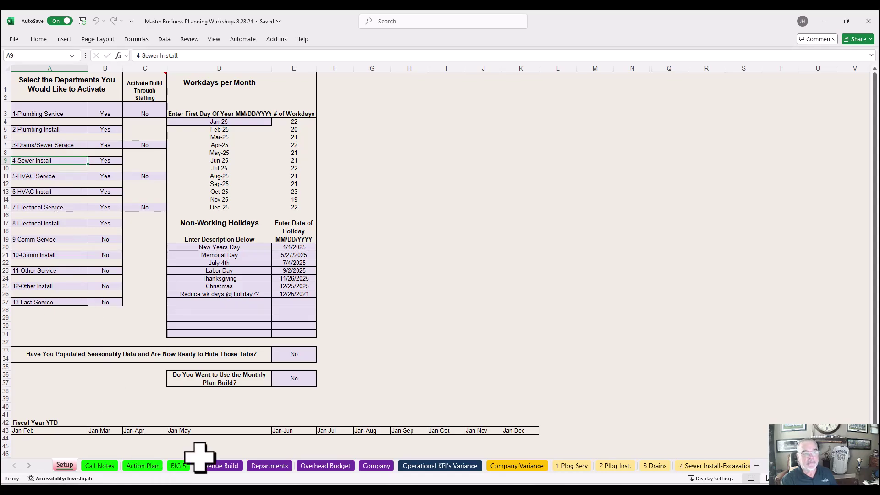
click(334, 469)
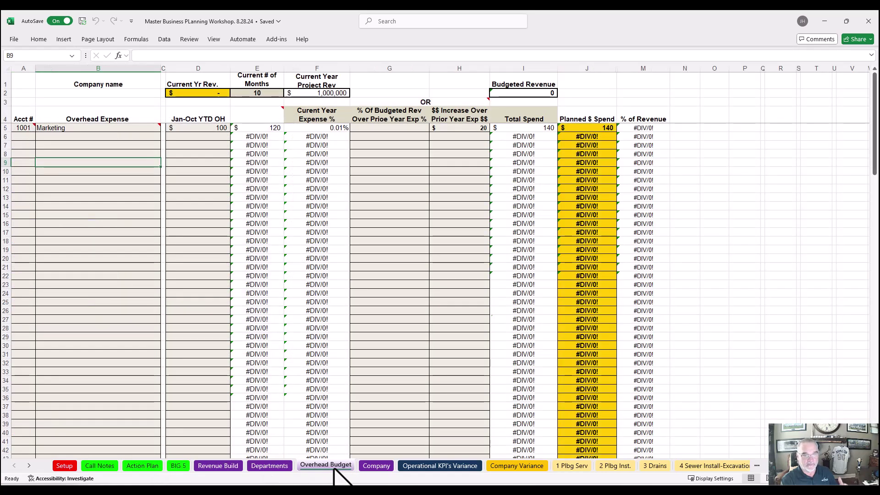
click(275, 466)
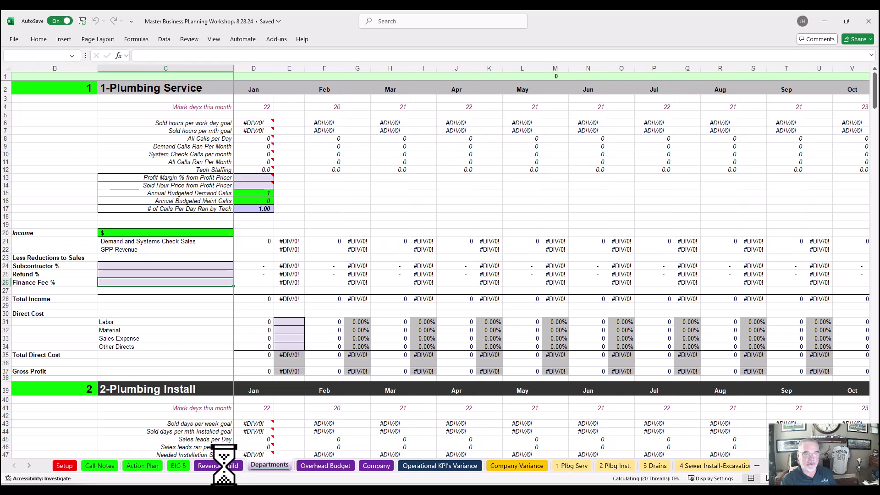
Open the Revenue Build sheet and scroll through its department revenue blocks.
click(221, 465)
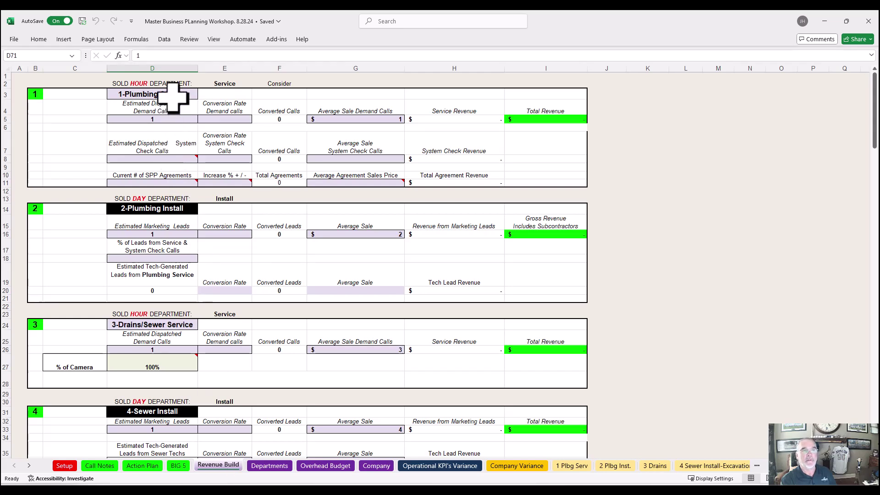
scroll(167, 364, down, 9)
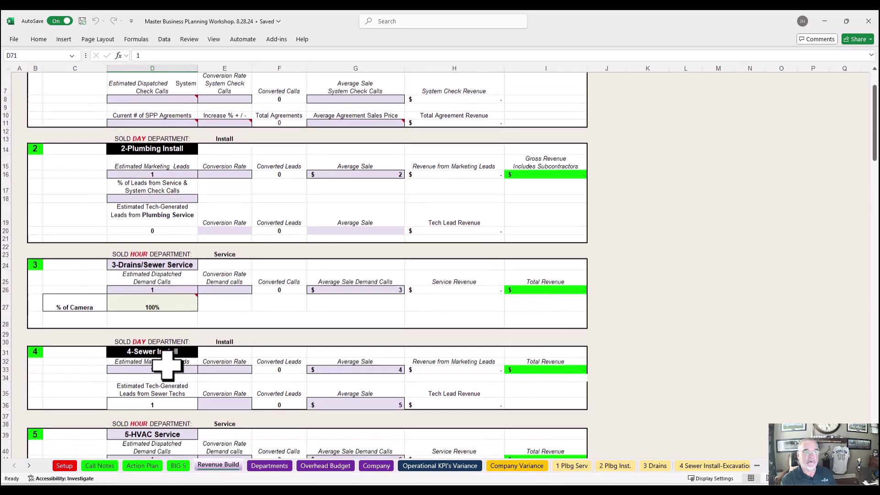
scroll(167, 365, down, 8)
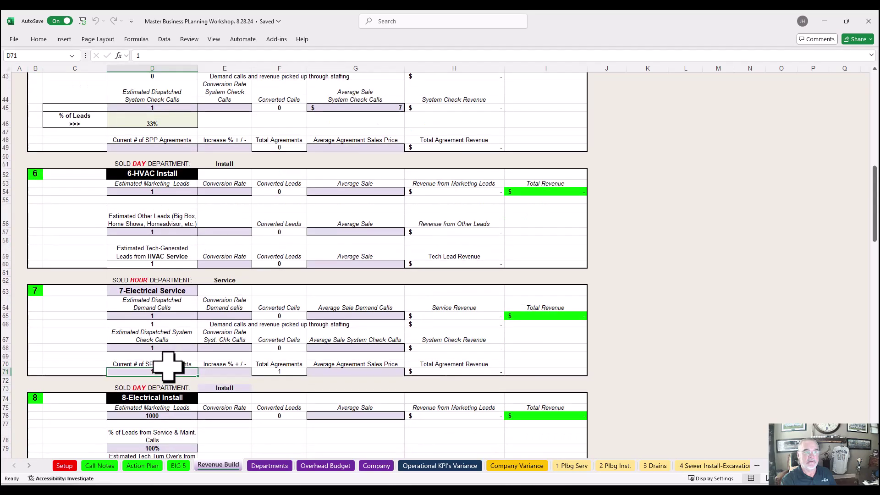
scroll(168, 364, up, 3)
scroll(167, 364, up, 14)
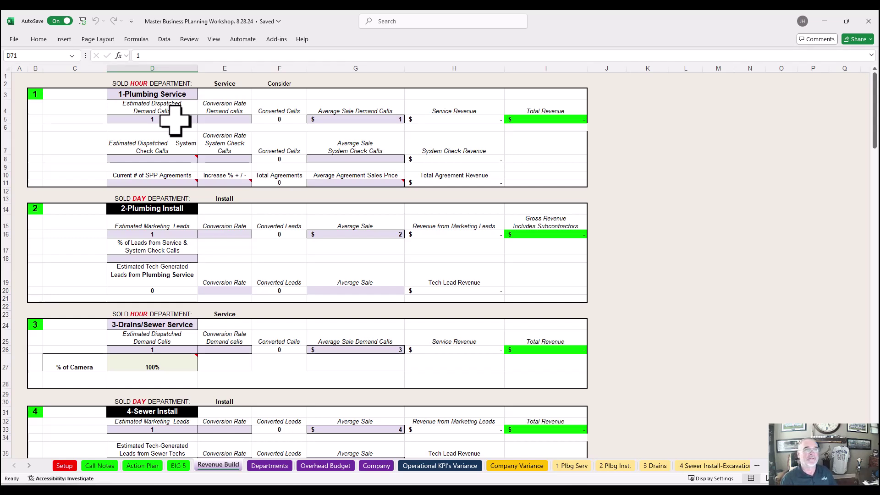
mouse_move(180, 158)
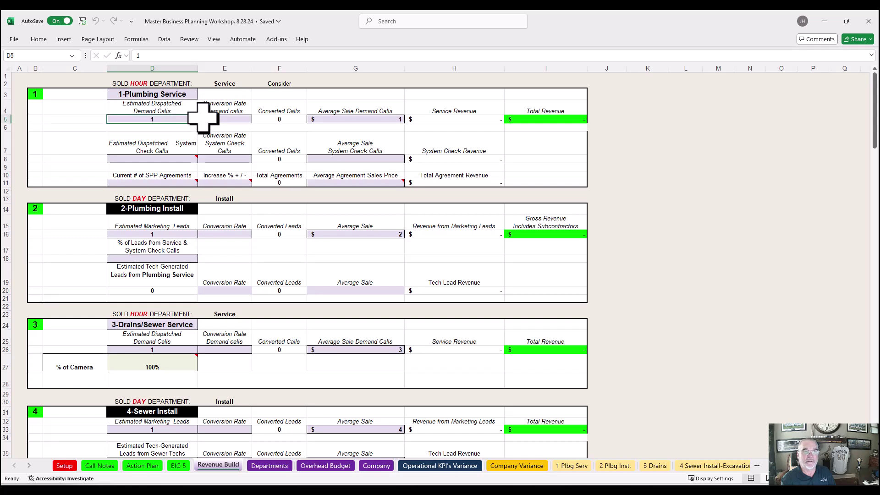
Copy the demand calls value 1 from D5 and return to cell E5.
click(220, 118)
click(176, 119)
key(ctrl+c)
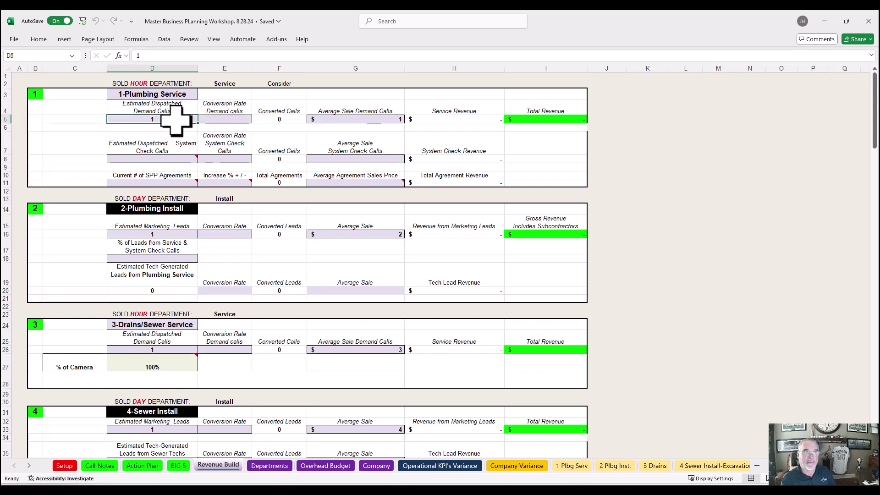
click(219, 119)
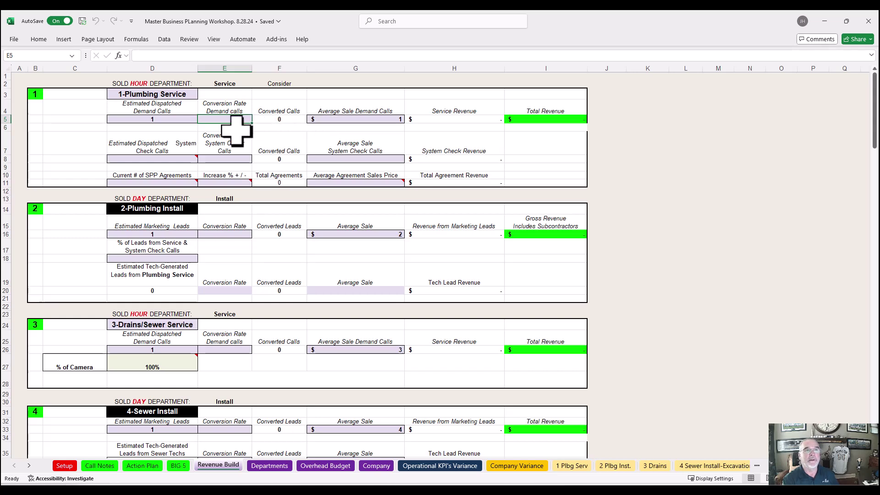
click(177, 118)
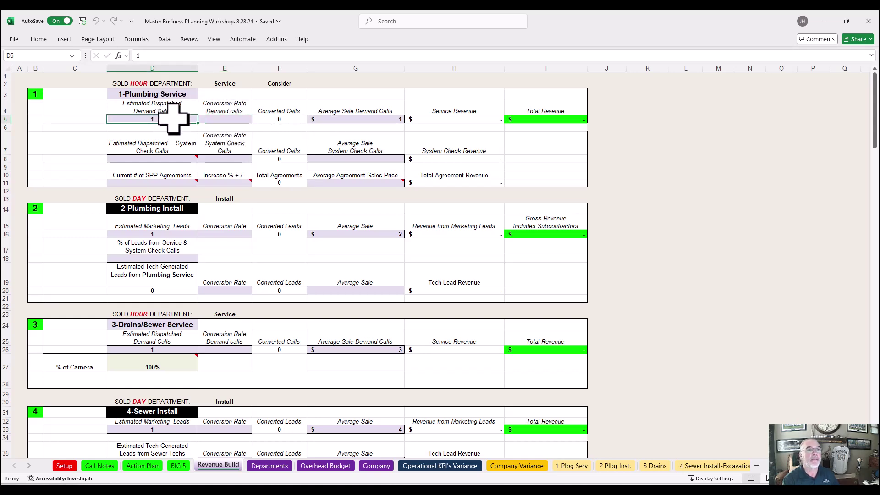
click(239, 122)
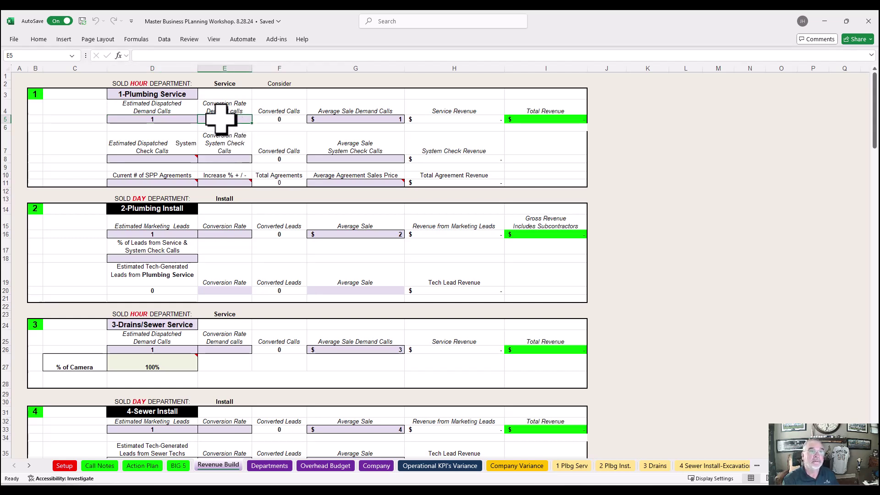
click(366, 119)
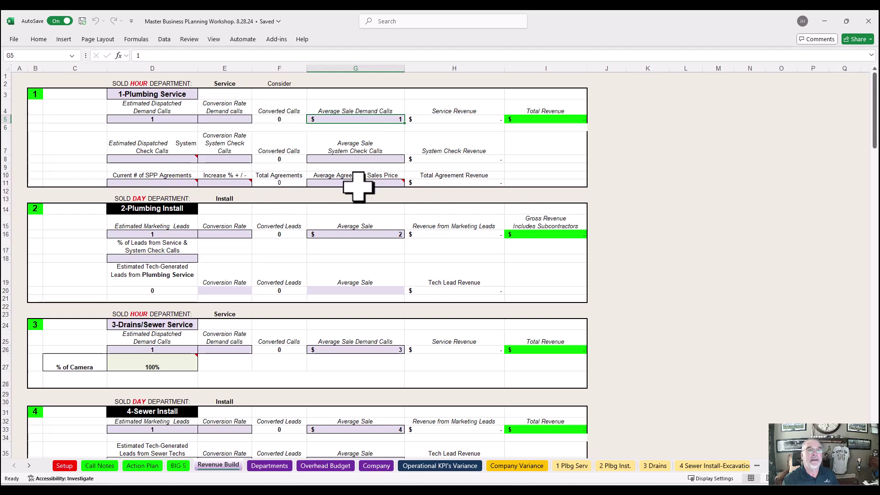
mouse_move(358, 186)
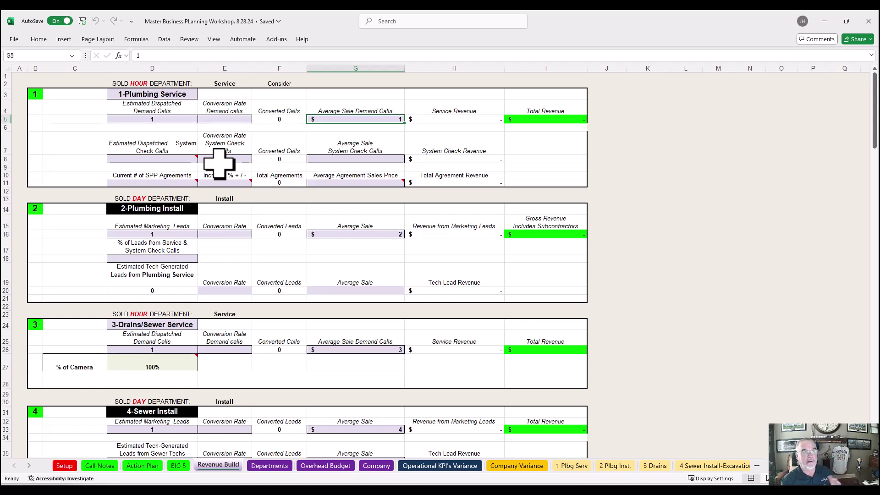
mouse_move(153, 161)
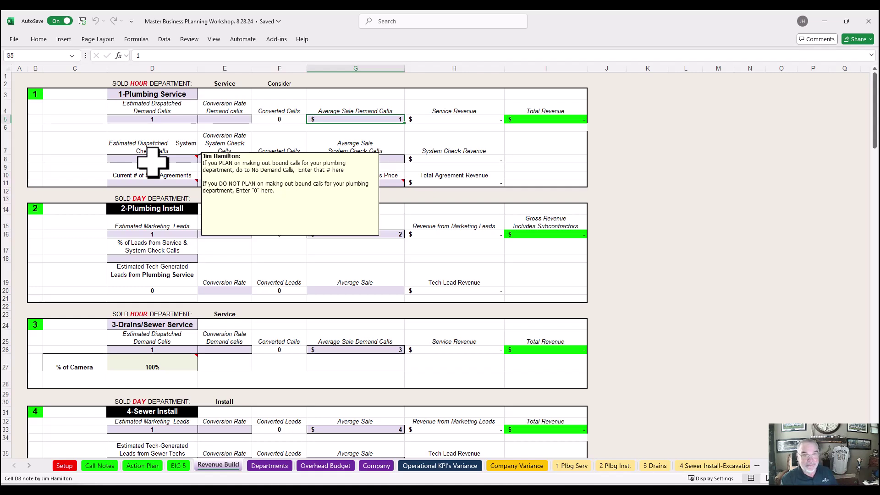
click(172, 184)
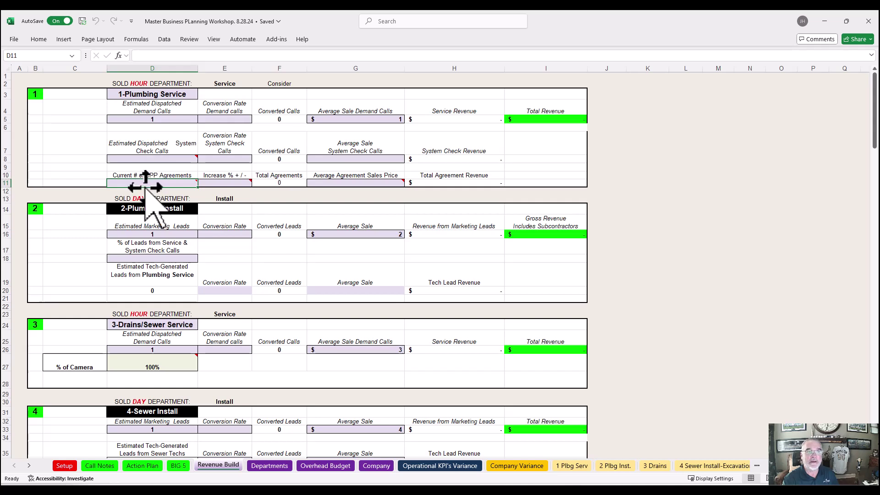
mouse_move(130, 183)
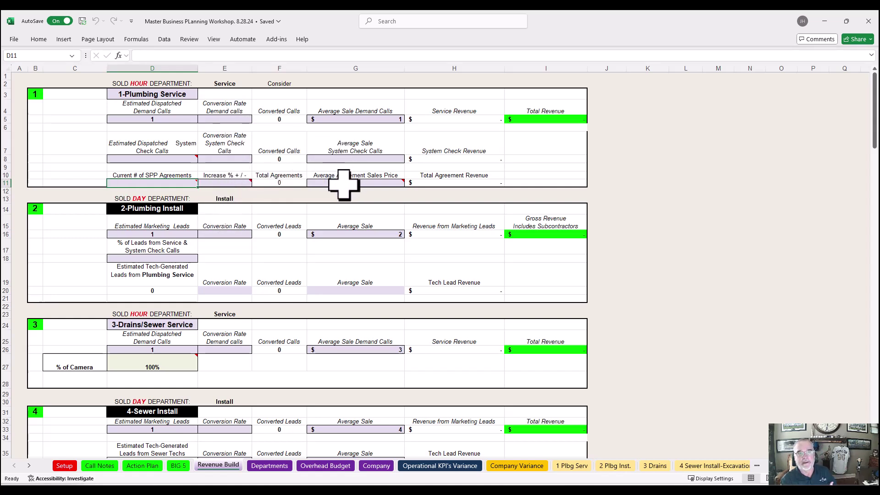
mouse_move(344, 183)
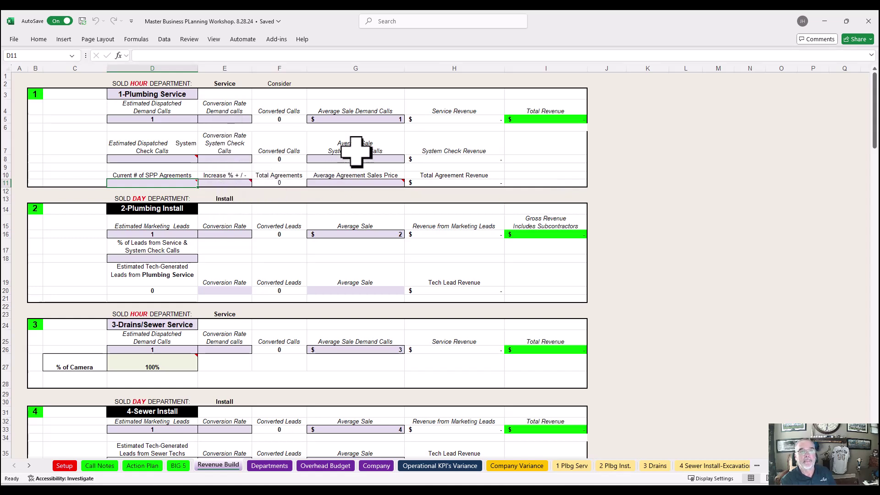
click(360, 119)
click(365, 160)
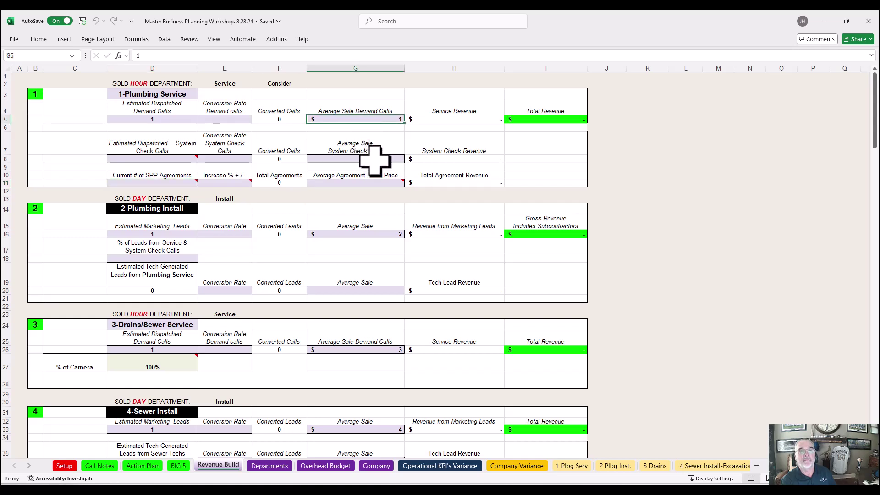
click(369, 181)
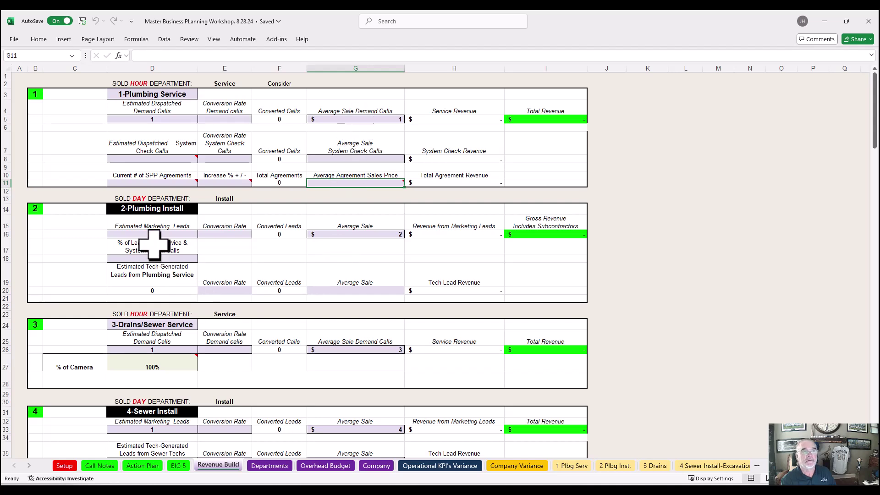
click(168, 233)
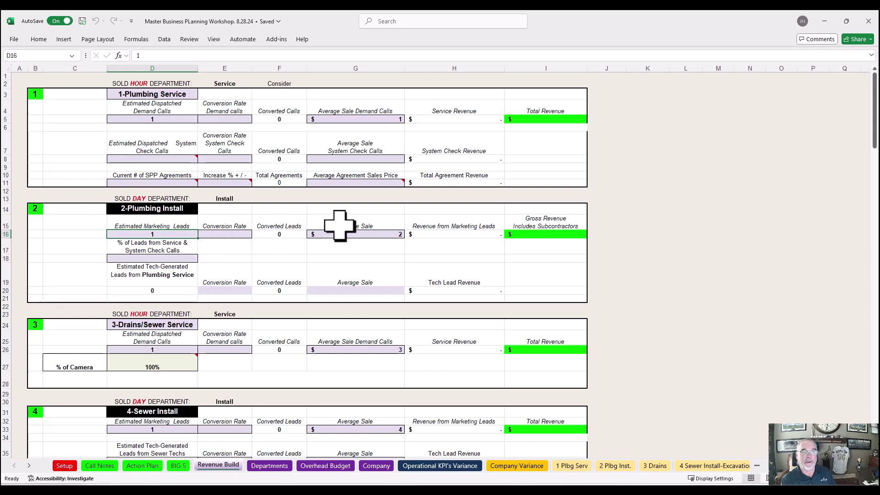
scroll(241, 411, down, 2)
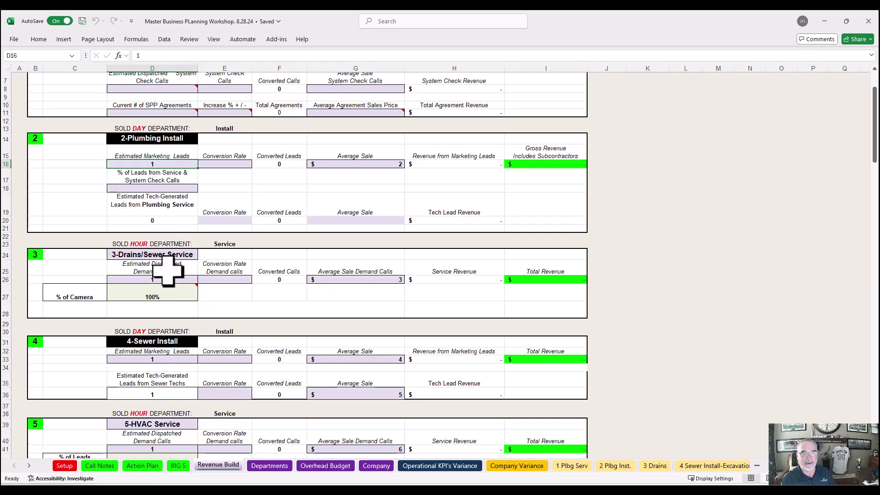
mouse_move(143, 289)
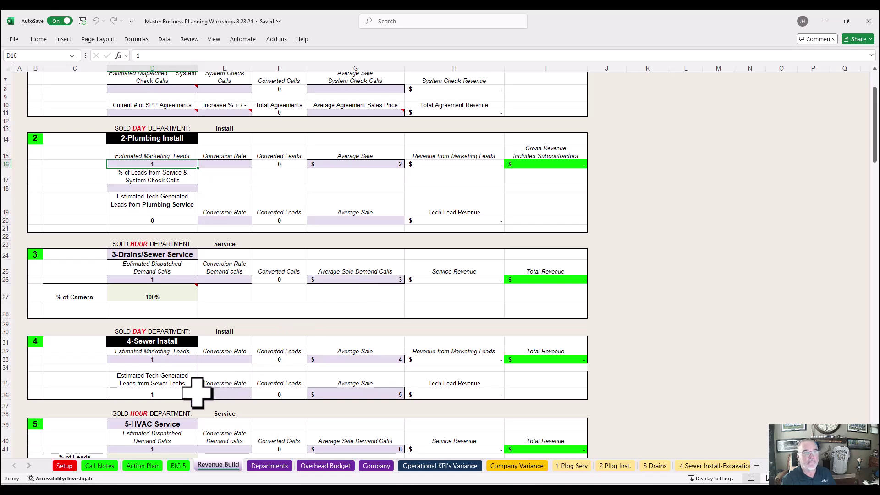
scroll(193, 364, down, 3)
scroll(177, 365, down, 3)
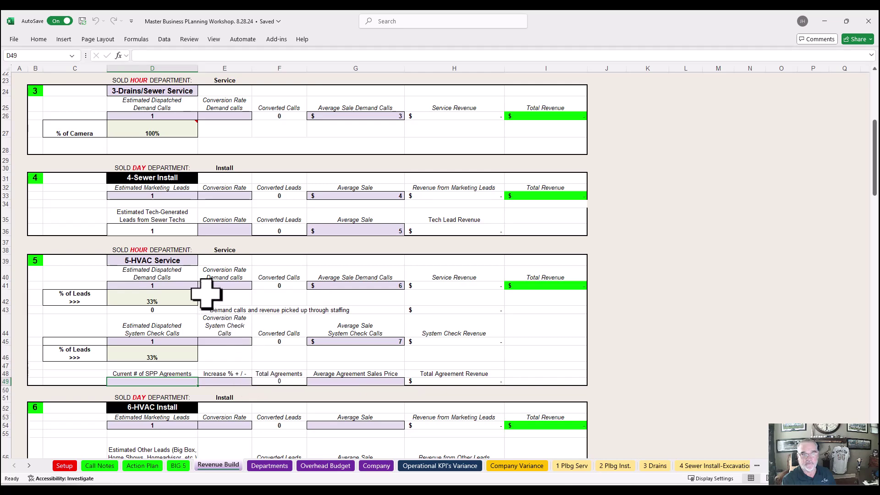
scroll(270, 376, down, 3)
scroll(268, 378, up, 10)
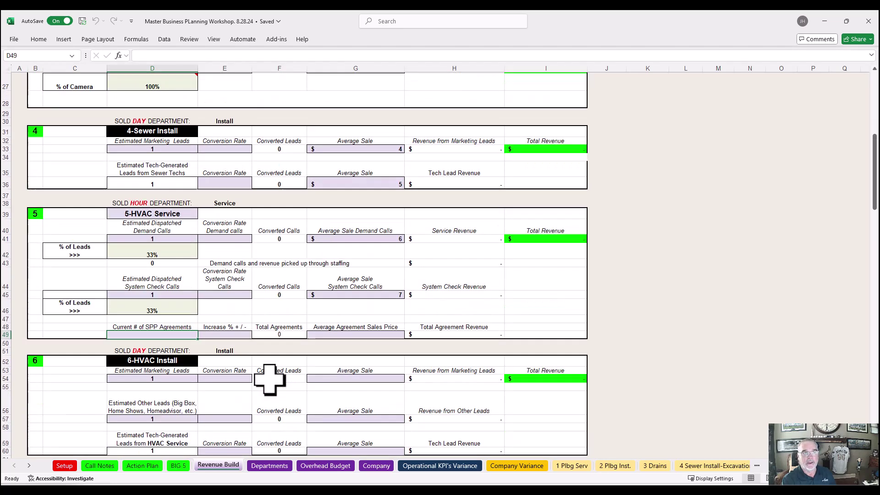
scroll(267, 378, up, 1)
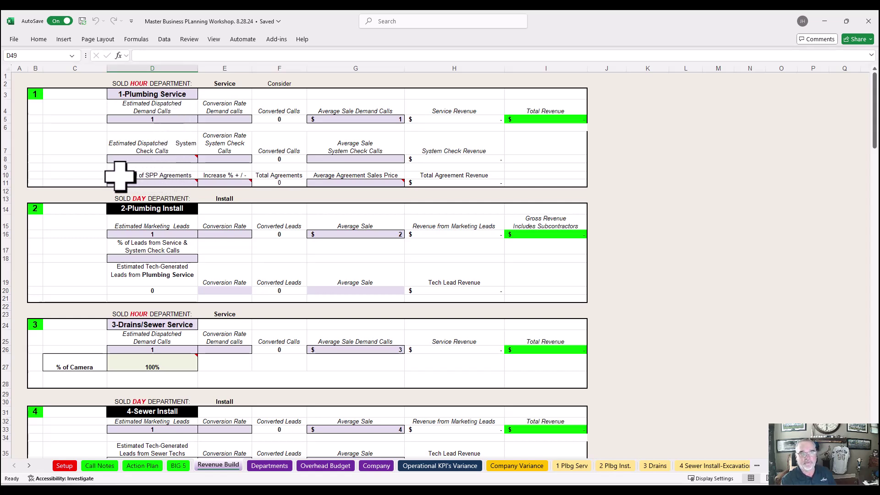
mouse_move(360, 182)
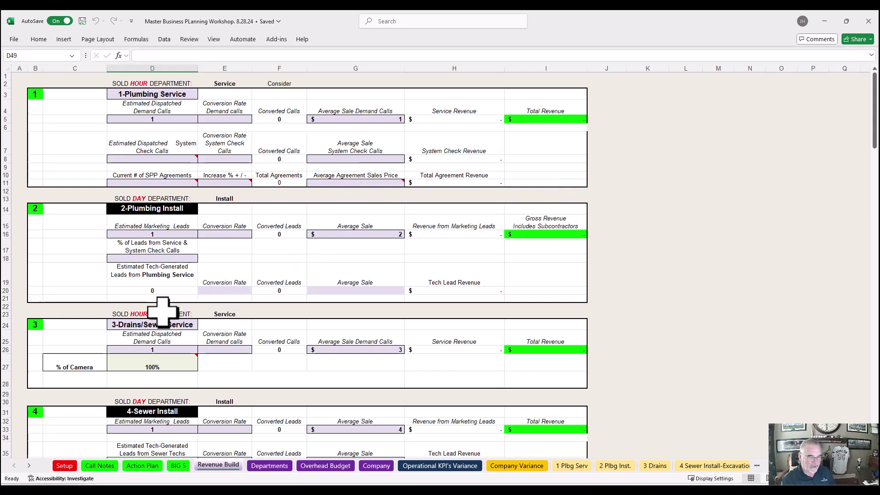
scroll(163, 311, down, 7)
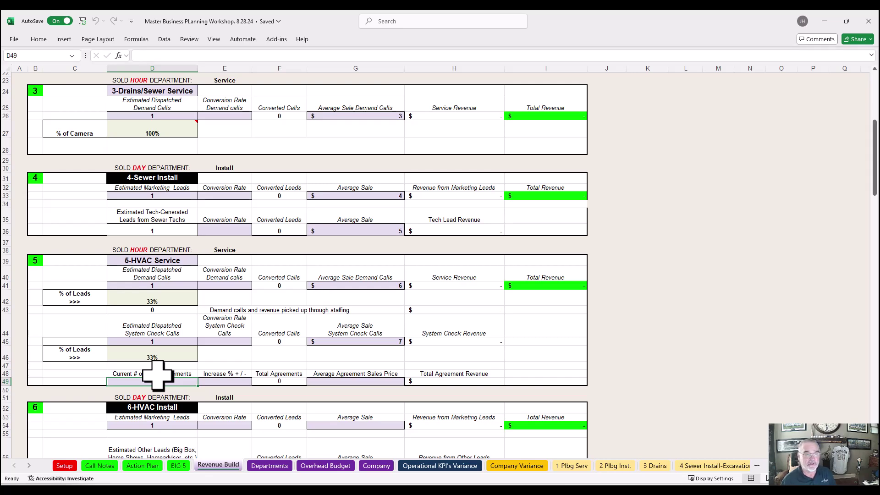
scroll(157, 373, down, 3)
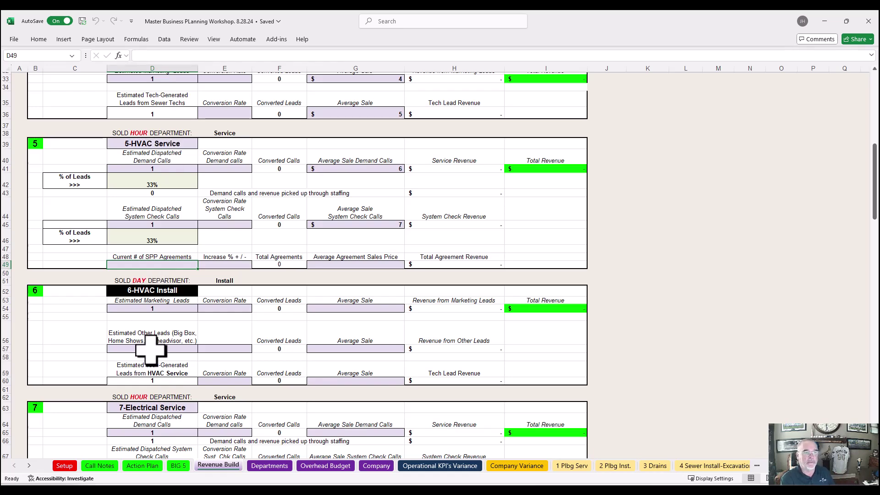
scroll(154, 349, down, 7)
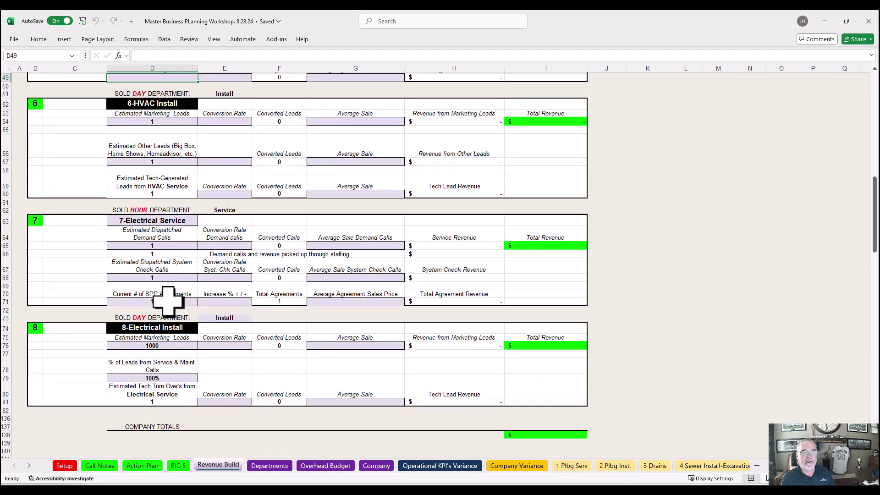
scroll(161, 302, up, 15)
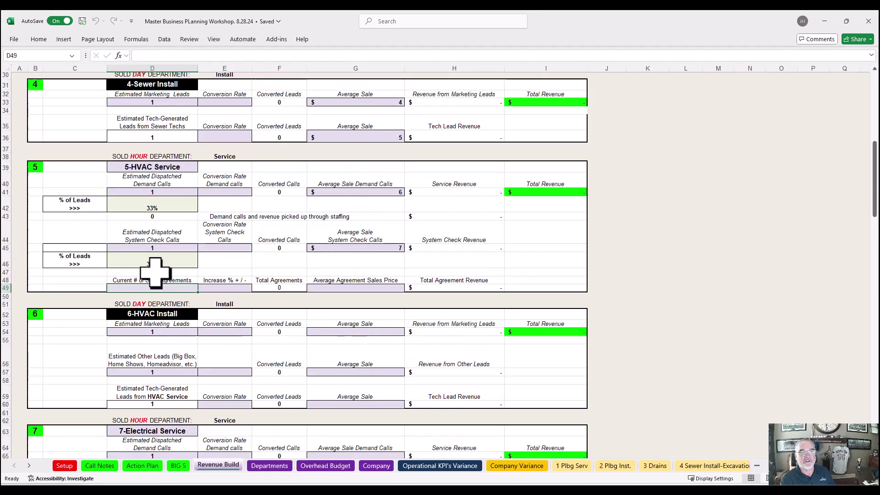
scroll(154, 274, up, 3)
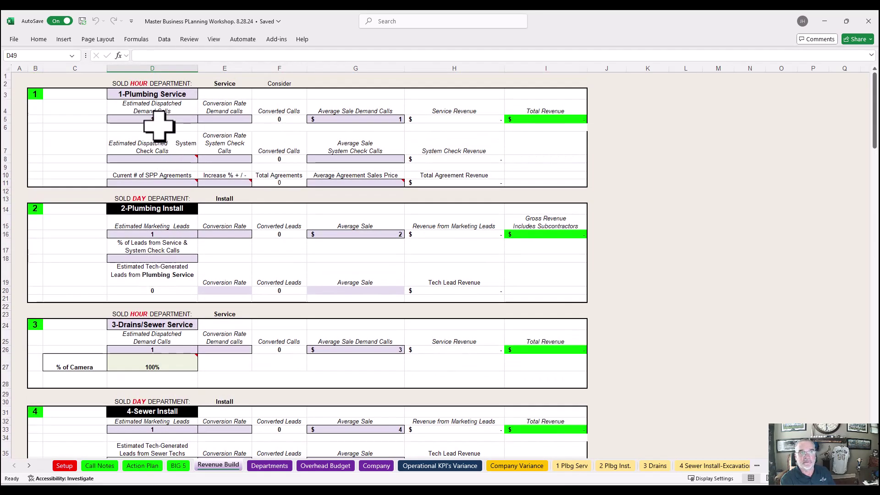
scroll(147, 281, down, 20)
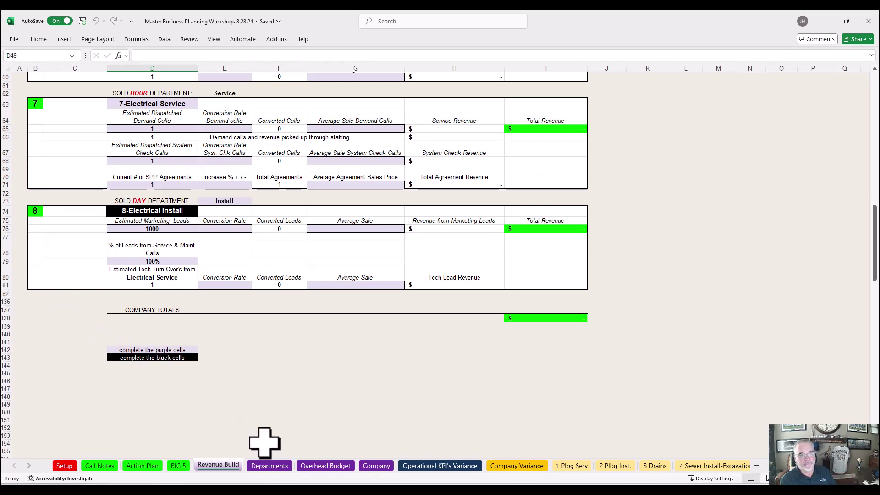
Switch to the Departments sheet and read the note on the profit margin input in D13.
click(270, 466)
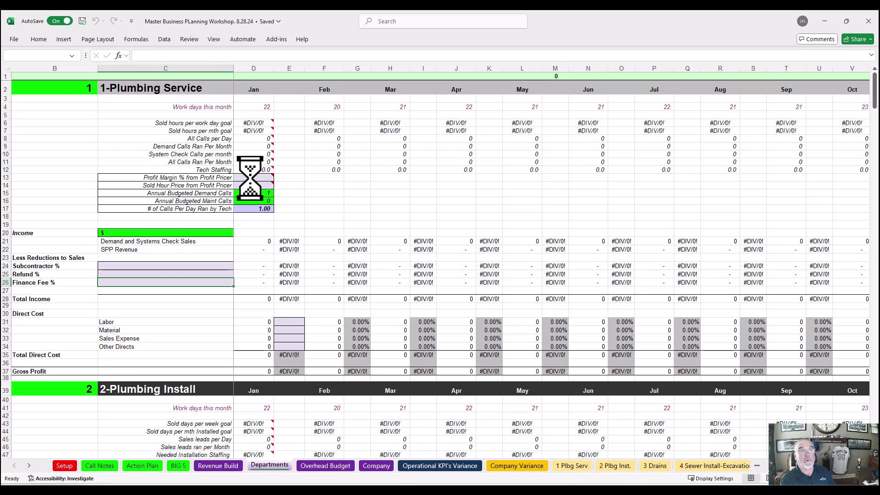
click(250, 178)
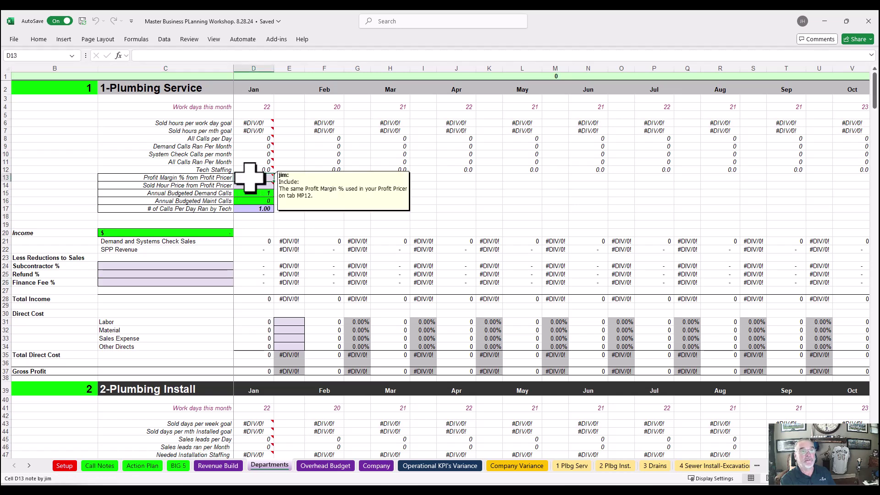
mouse_move(243, 188)
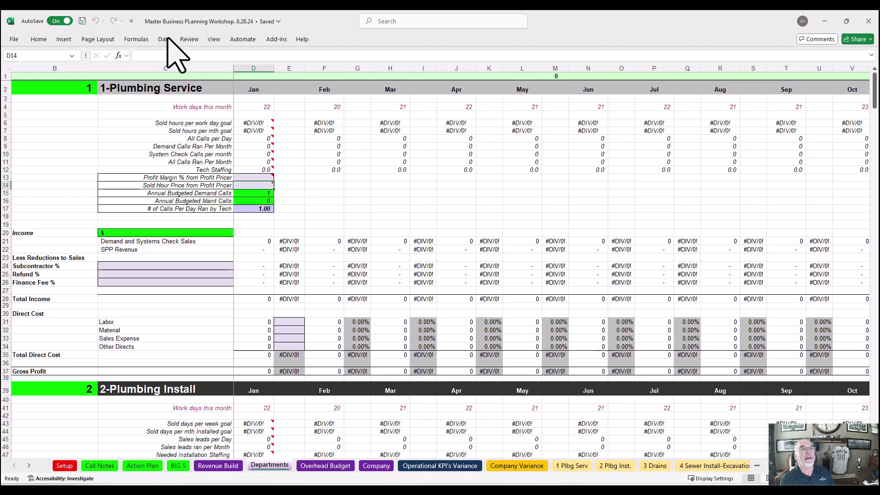
Unprotect the Departments sheet and commit the Annual Budgeted Demand Calls formula in D15.
click(189, 39)
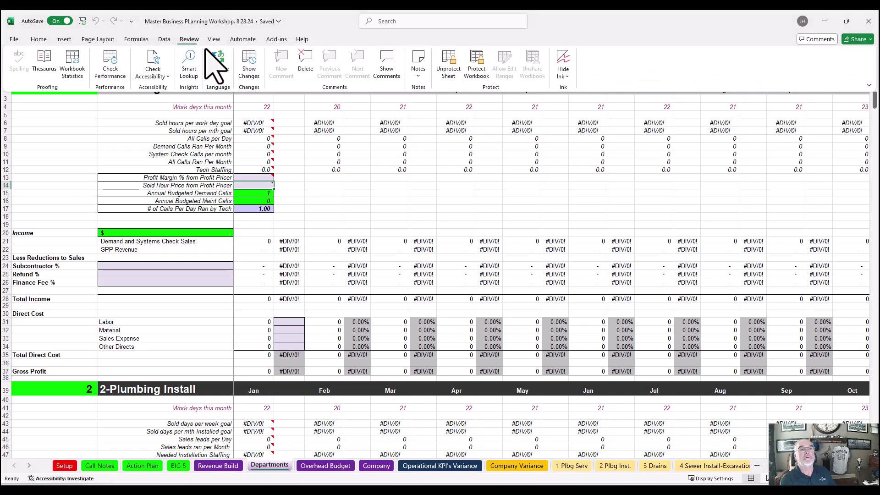
click(450, 71)
click(261, 185)
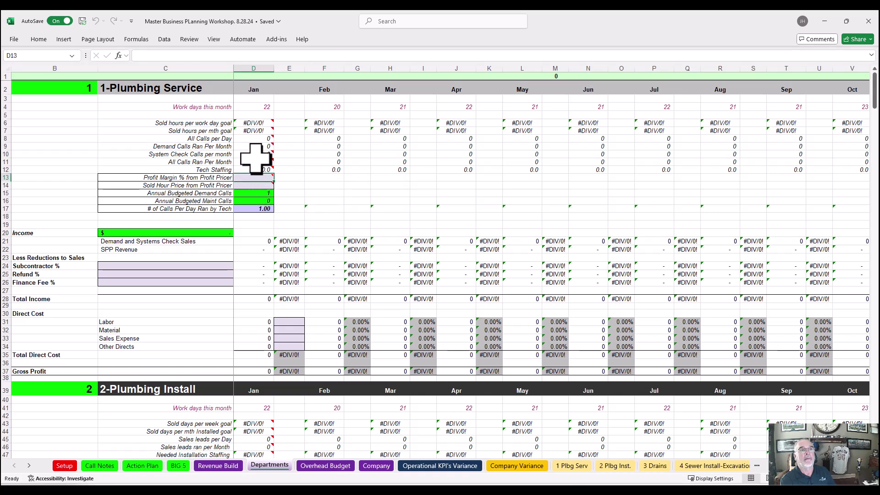
click(253, 192)
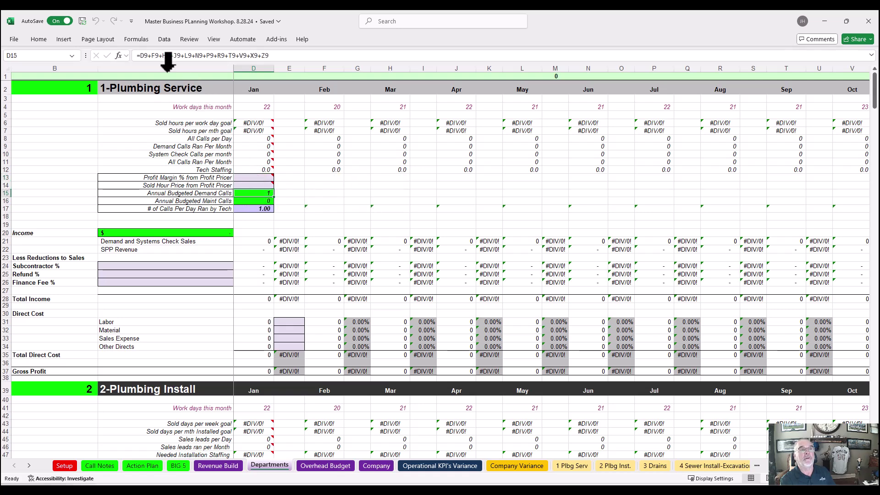
double_click(253, 192)
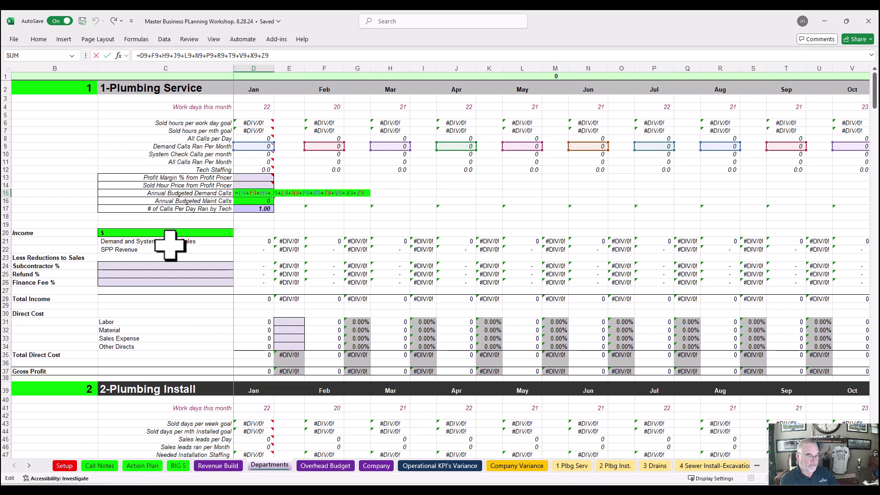
key(Tab)
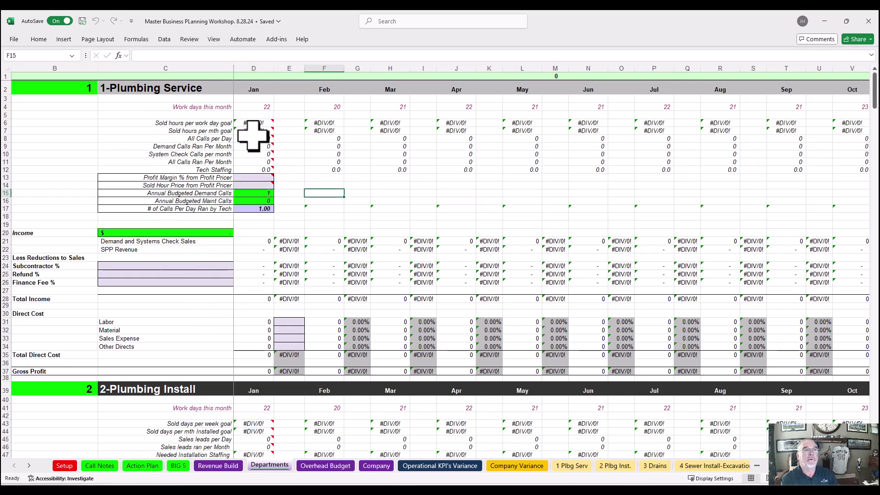
Bring up the Protect Sheet settings, close them, and select D13 to read its note.
click(188, 39)
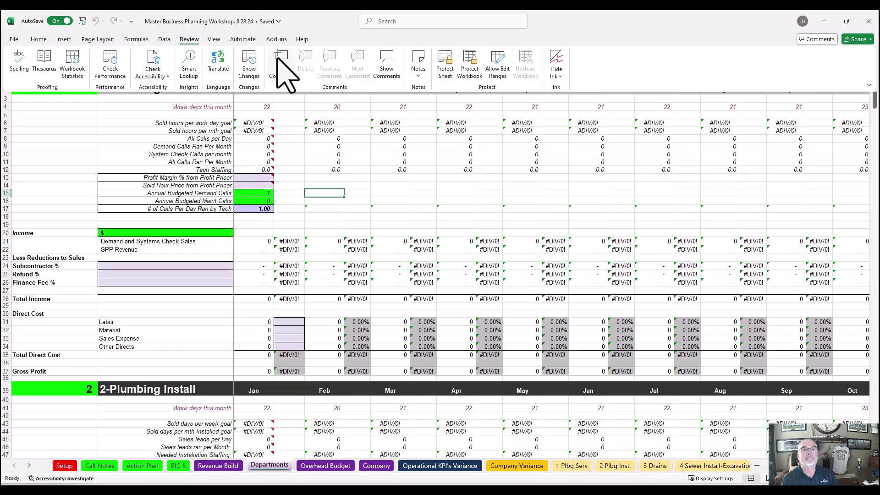
click(442, 62)
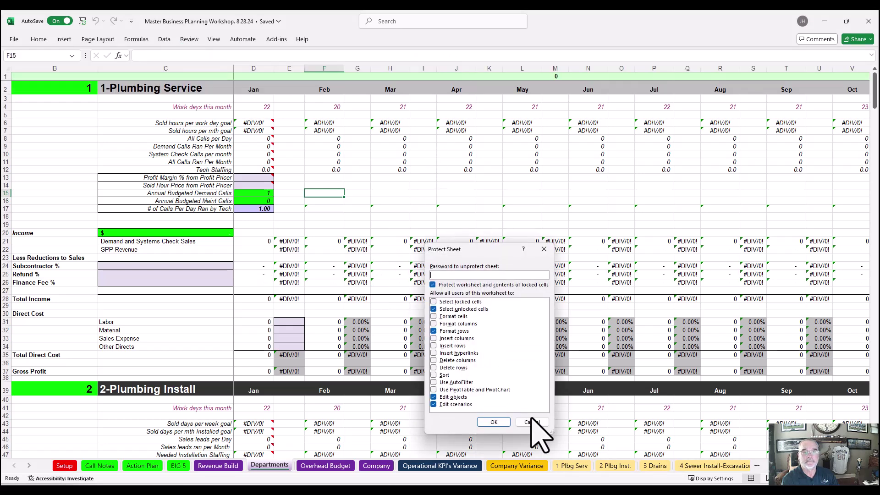
click(492, 418)
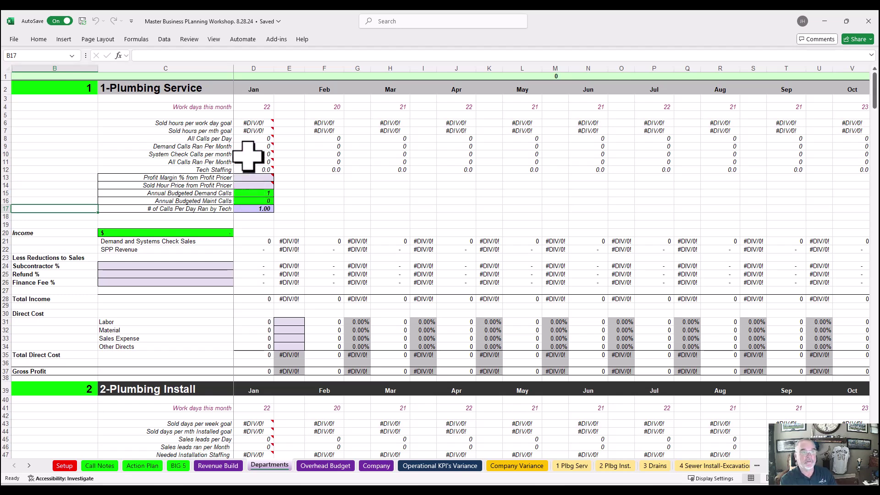
click(249, 178)
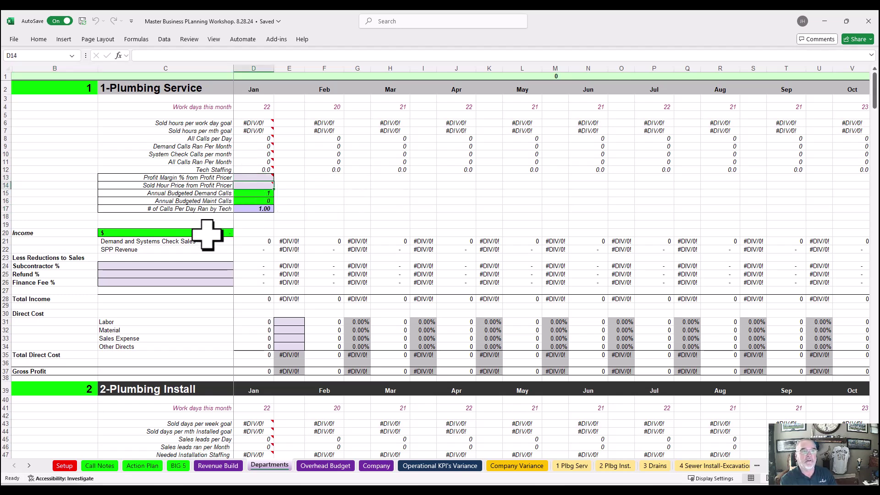
click(197, 265)
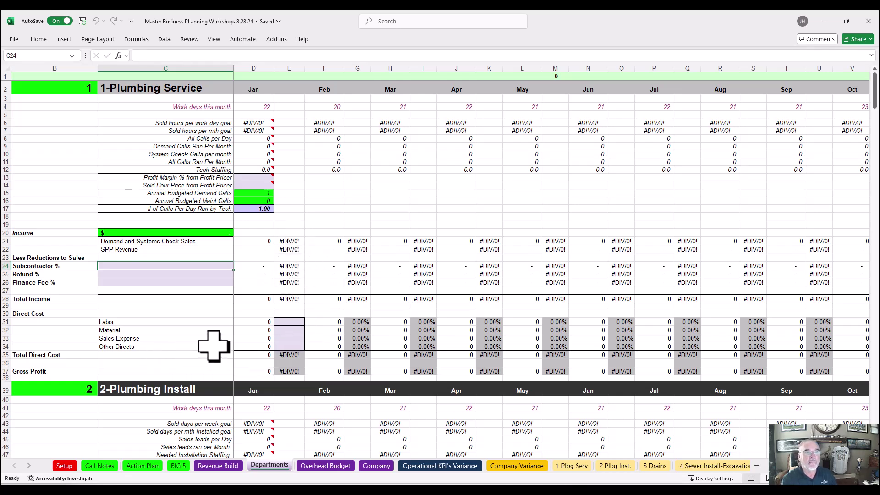
drag(293, 322, 294, 347)
scroll(247, 350, down, 2)
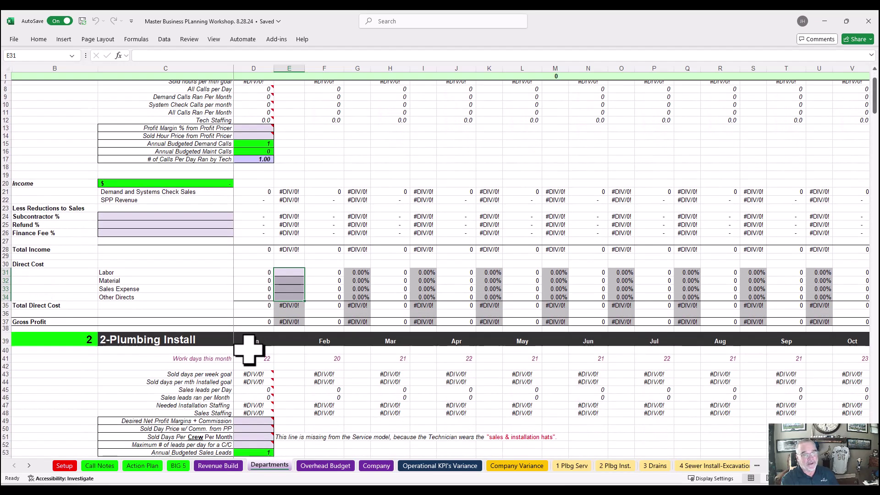
scroll(247, 351, down, 4)
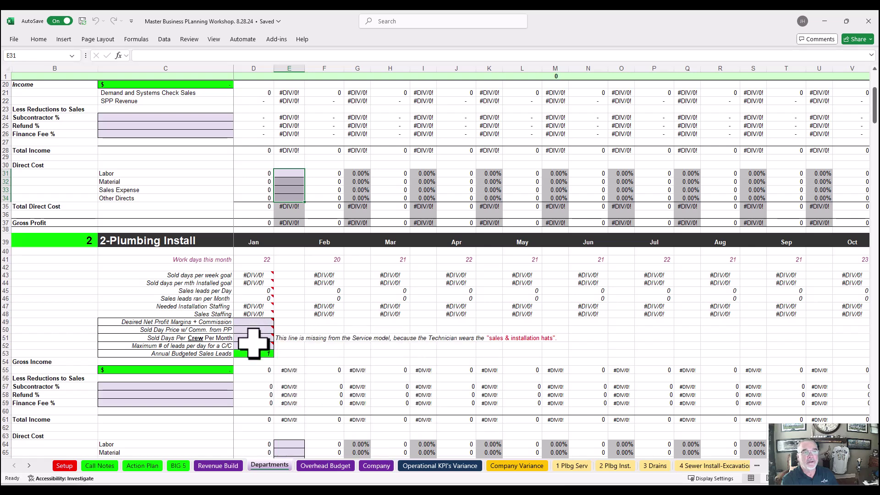
mouse_move(253, 324)
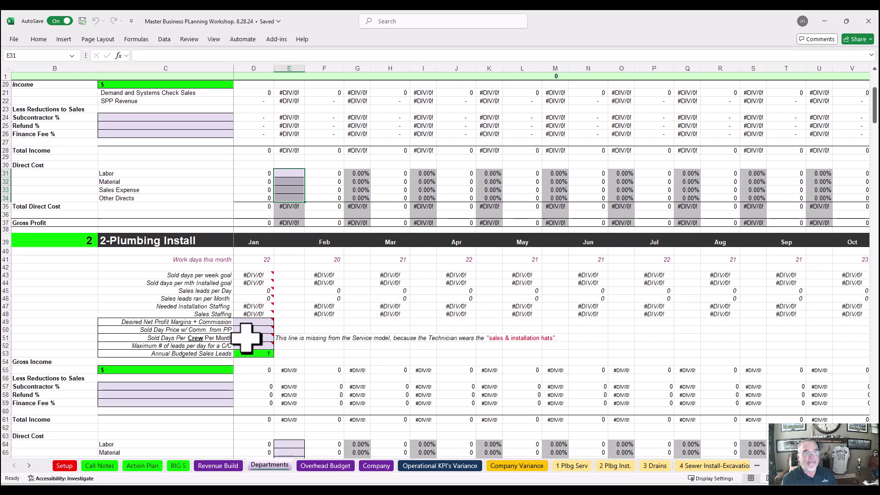
scroll(204, 316, down, 9)
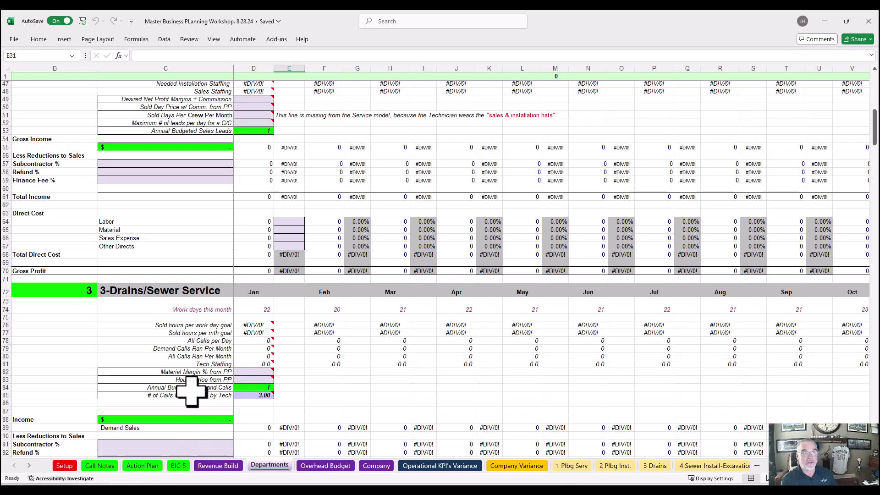
scroll(186, 374, up, 7)
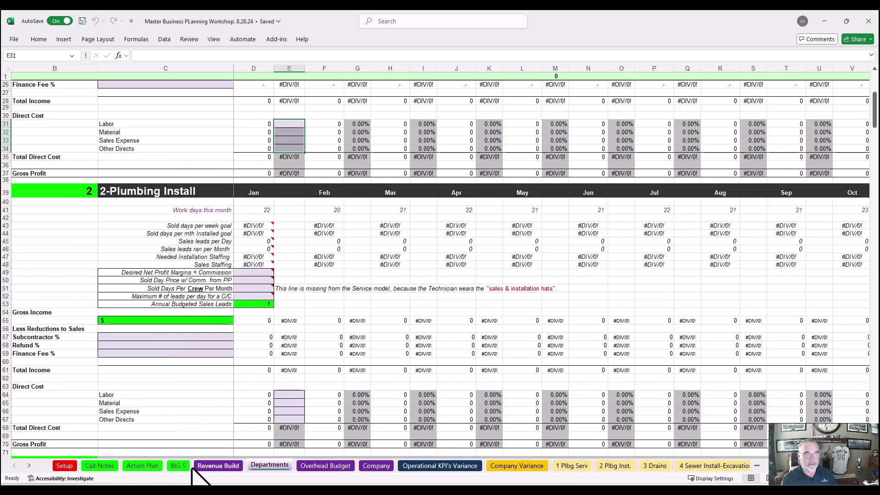
Set 2-Plumbing Install to No in Setup cell B5 and check the Departments sheet.
click(64, 466)
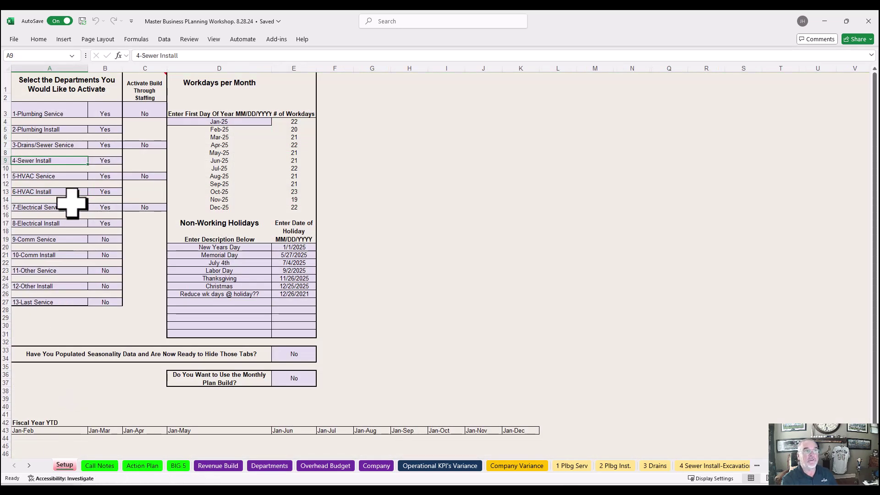
click(104, 129)
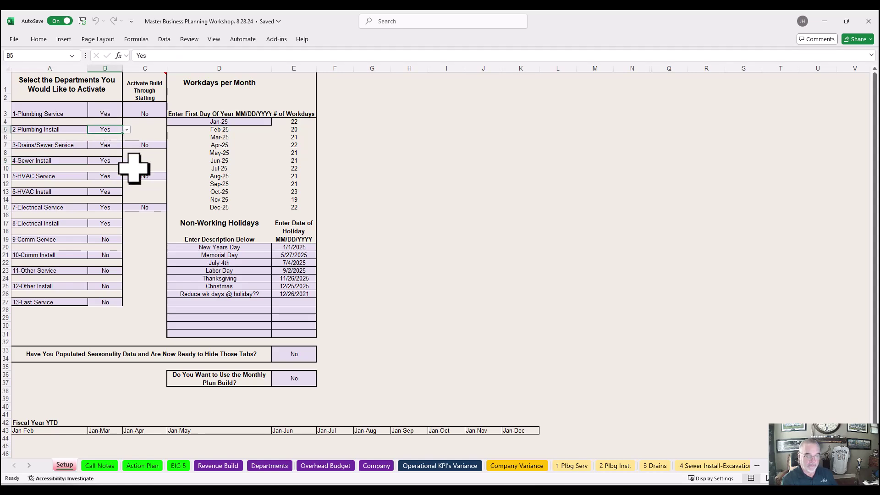
click(117, 145)
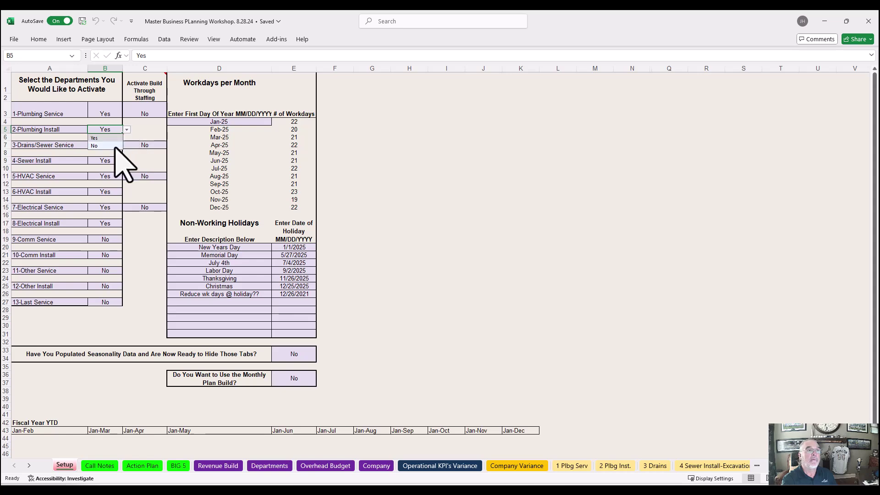
click(266, 465)
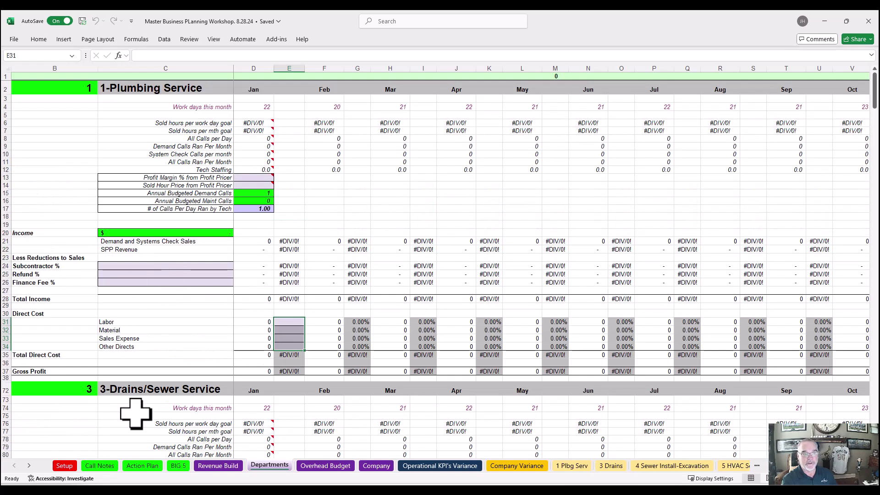
Set 2-Plumbing Install back to Yes in Setup cell B5.
scroll(137, 412, down, 4)
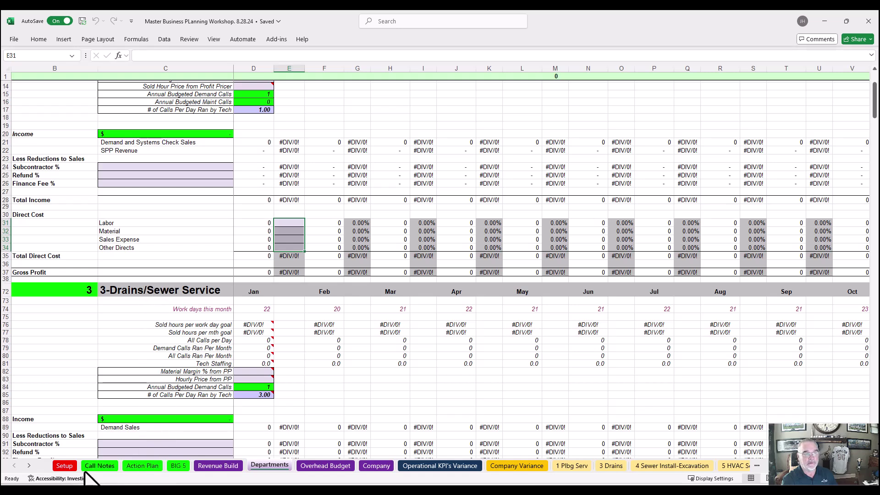
click(65, 466)
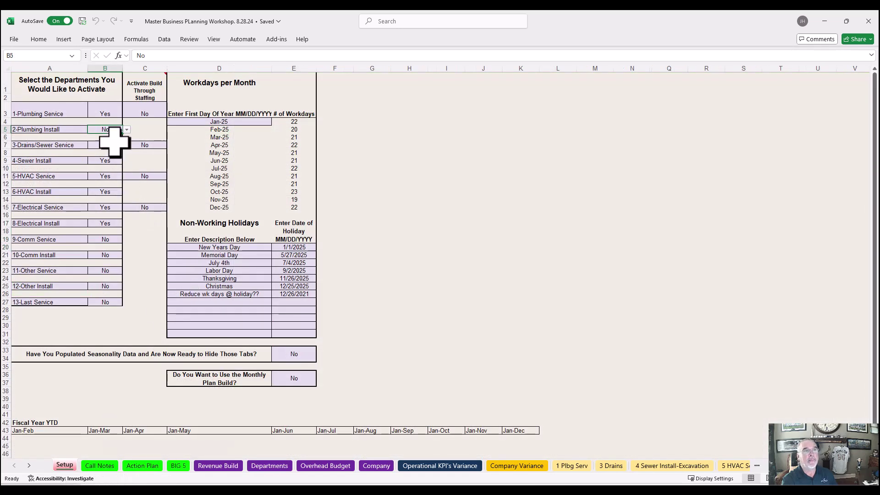
click(127, 129)
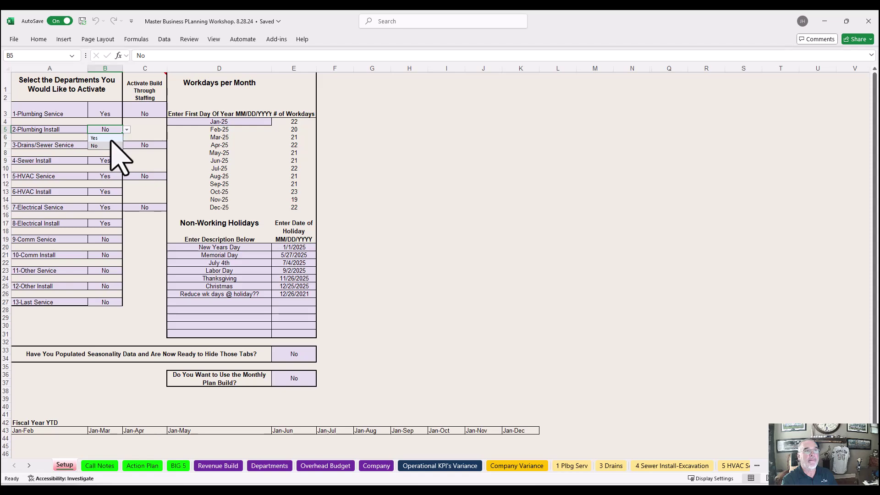
click(109, 138)
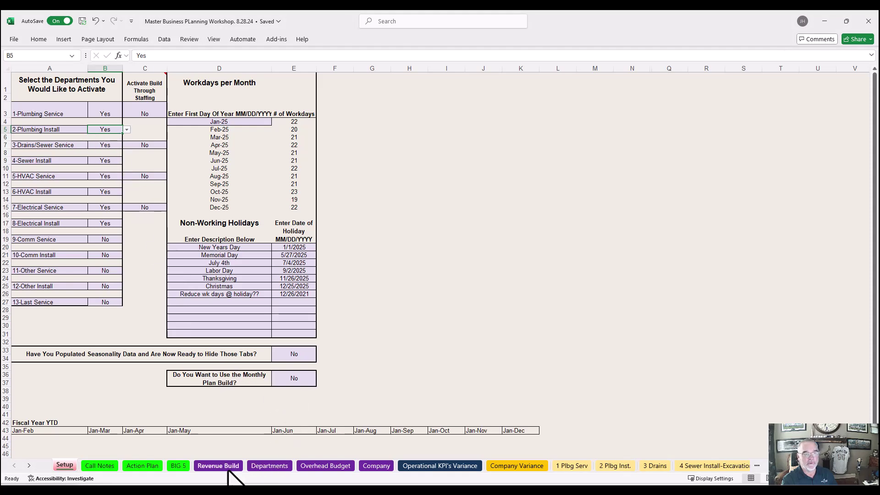
Scroll through the restored Departments sheet, then open the Overhead Budget sheet.
click(270, 466)
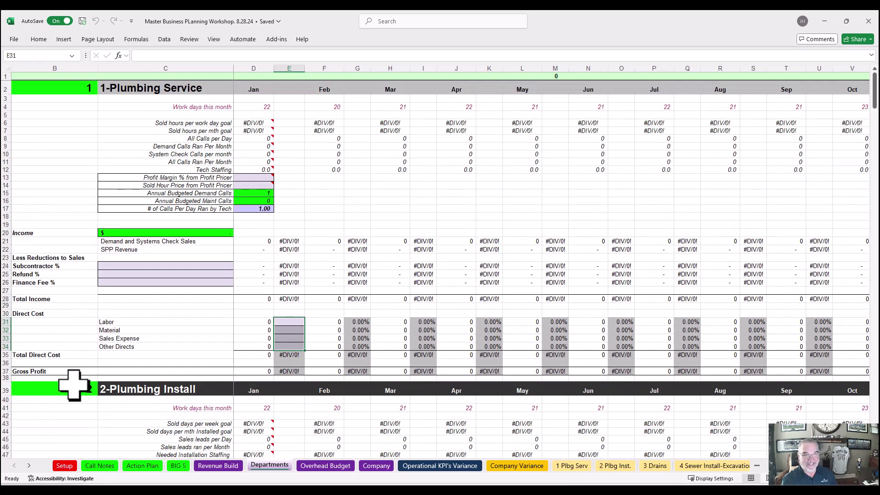
scroll(66, 407, down, 12)
scroll(66, 408, down, 14)
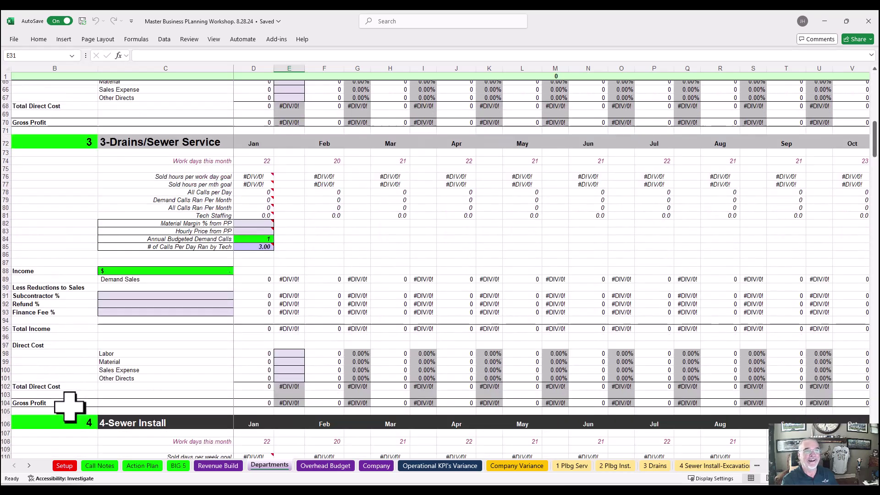
scroll(70, 407, down, 10)
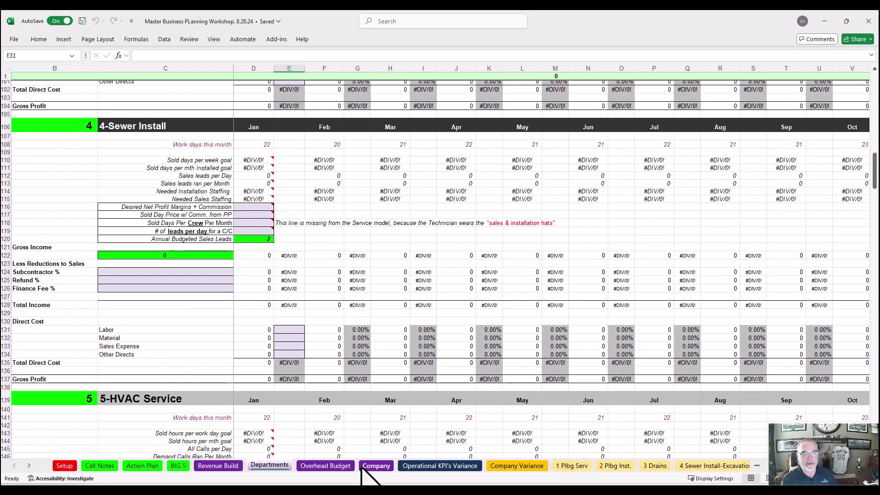
click(333, 466)
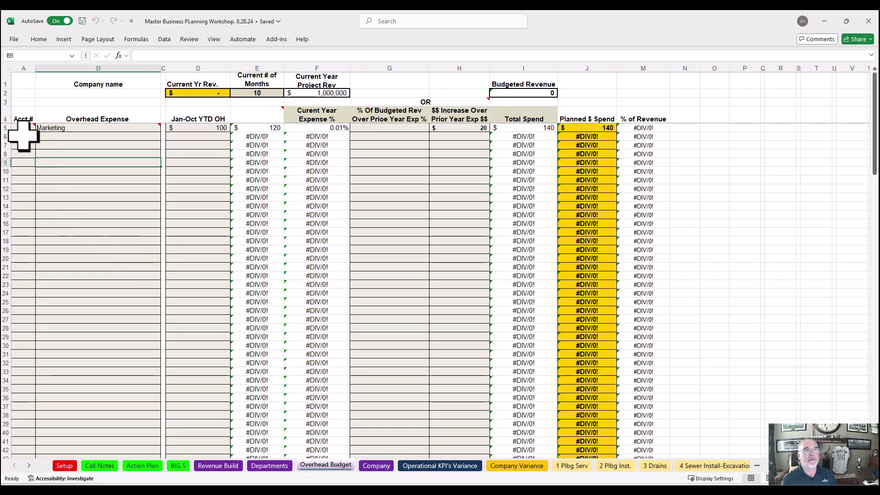
Review the % Of Budgeted Rev column and edit its G4 heading.
mouse_move(21, 130)
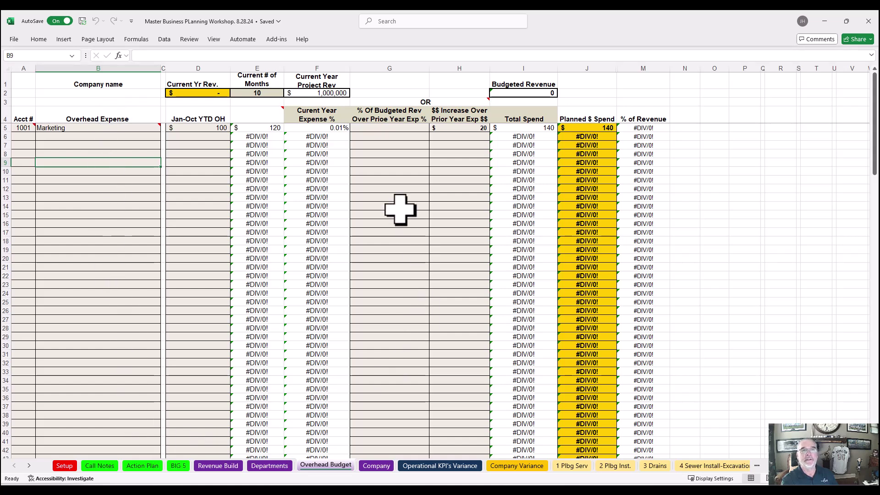
click(373, 112)
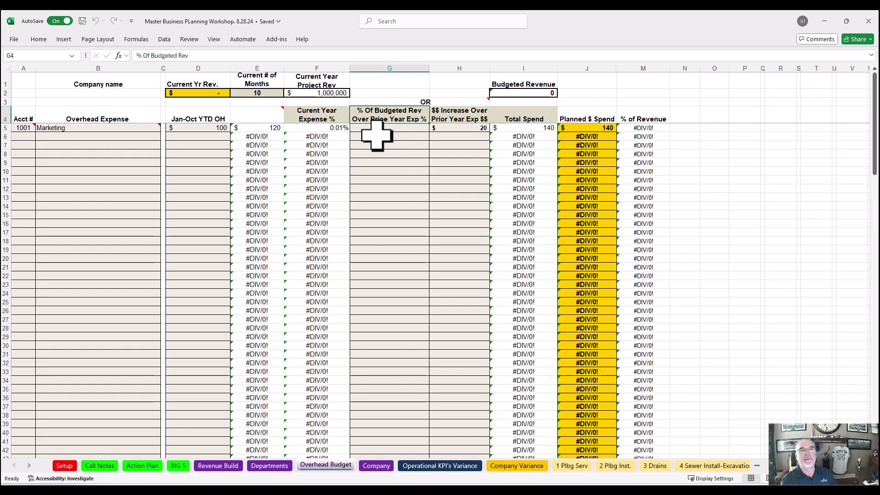
click(196, 129)
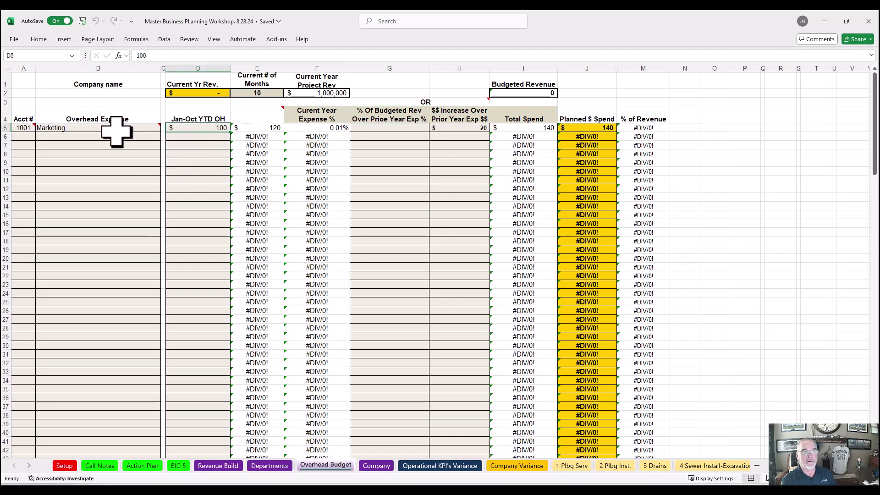
click(404, 129)
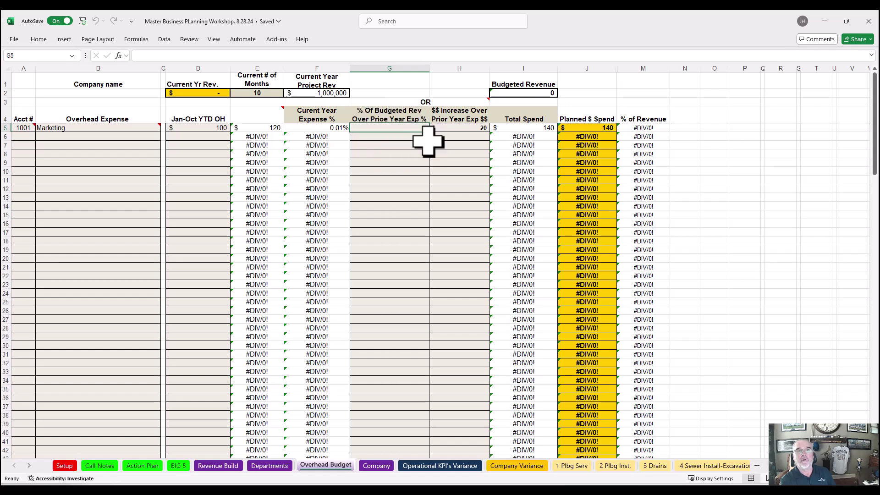
click(380, 119)
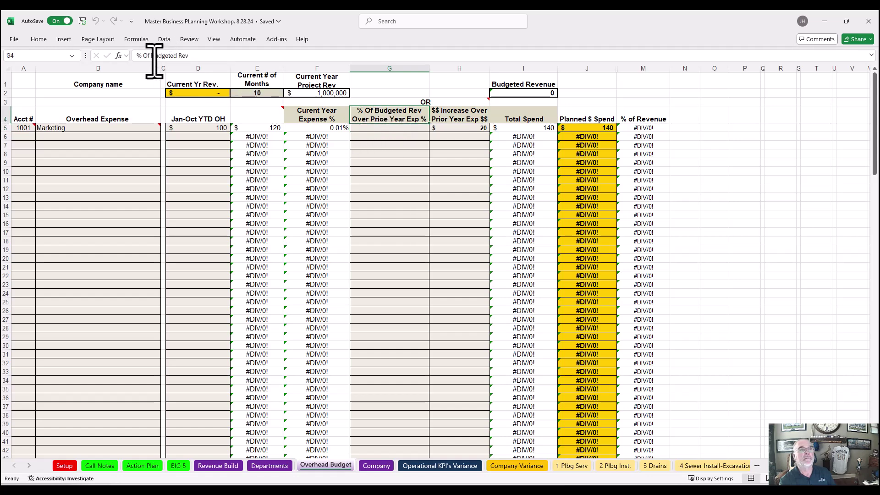
double_click(385, 118)
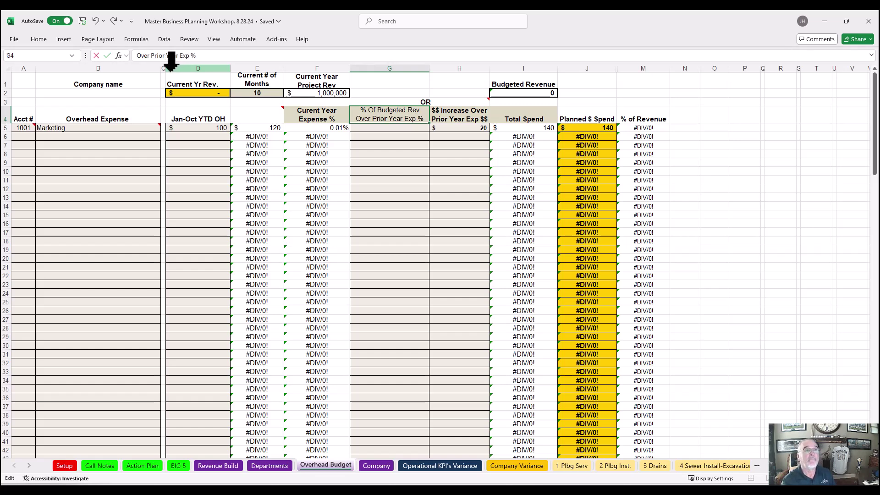
click(369, 161)
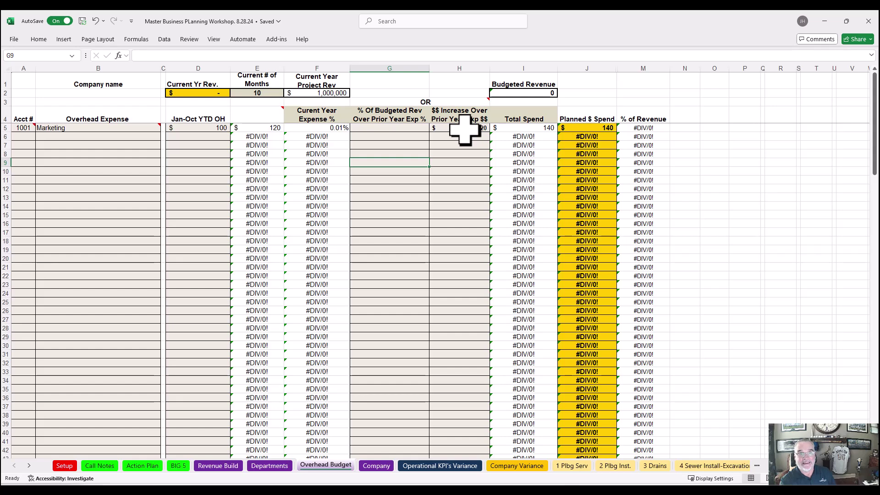
Select the input cells in columns H, G and B, check B5 and D5, then open Company.
drag(464, 129, 466, 308)
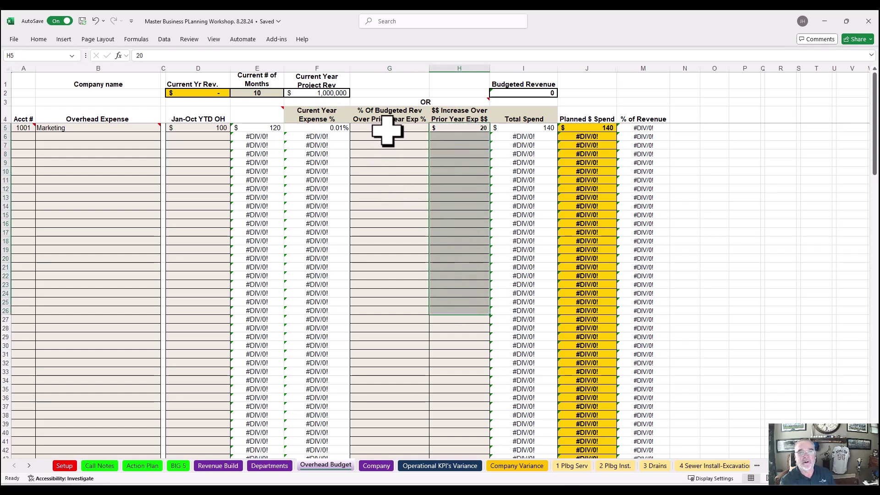
drag(387, 133, 385, 249)
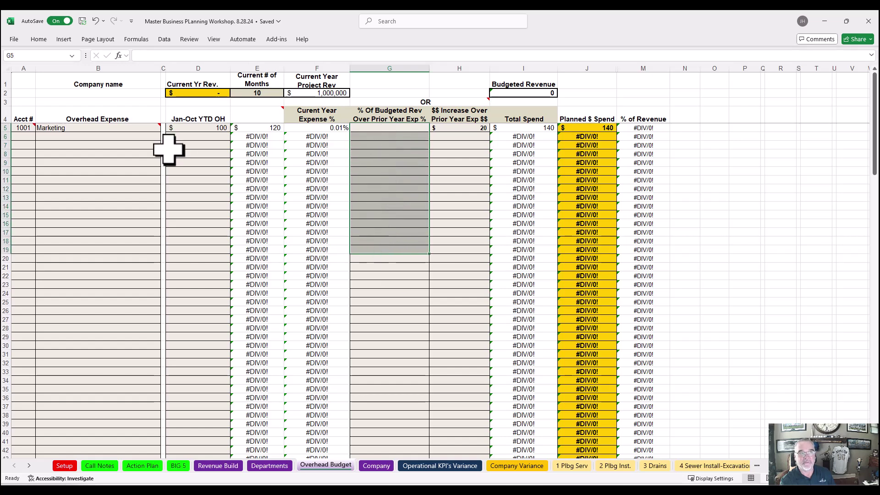
drag(116, 129, 118, 259)
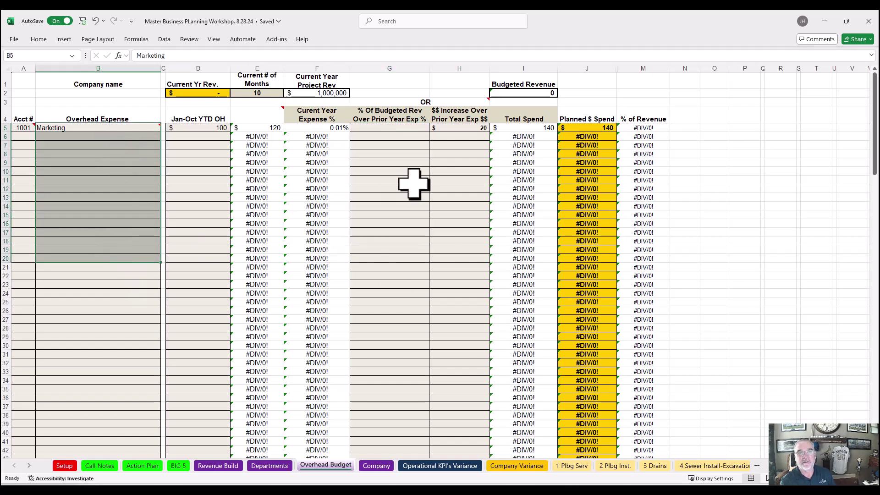
click(466, 128)
drag(467, 128, 464, 207)
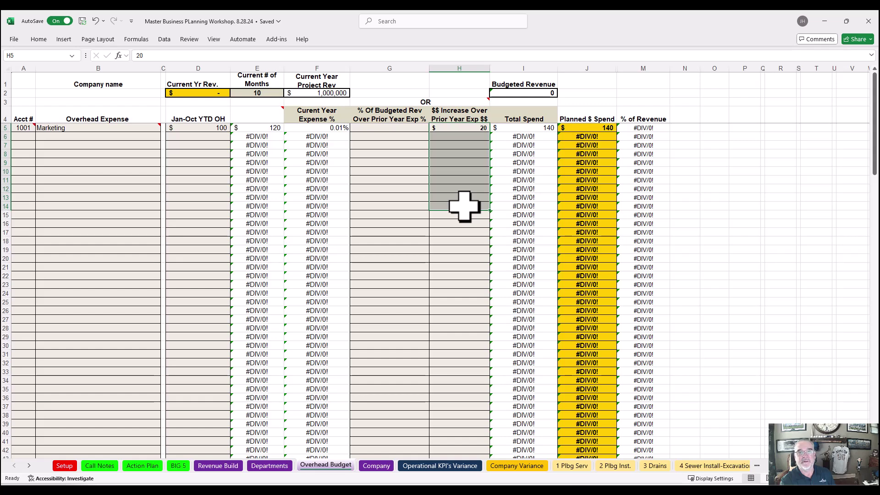
click(109, 128)
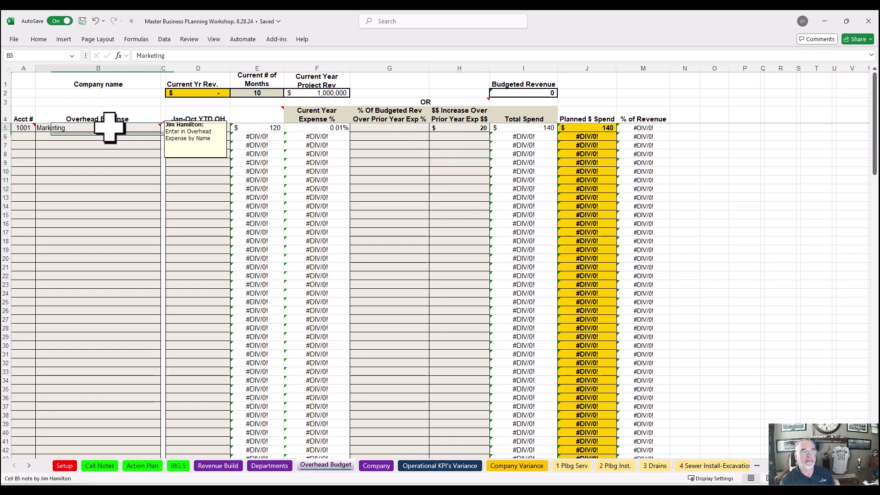
click(210, 130)
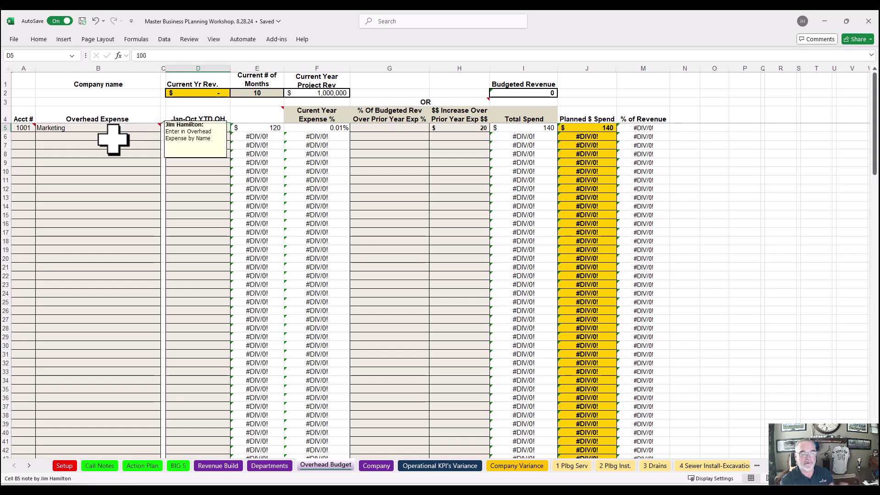
click(376, 465)
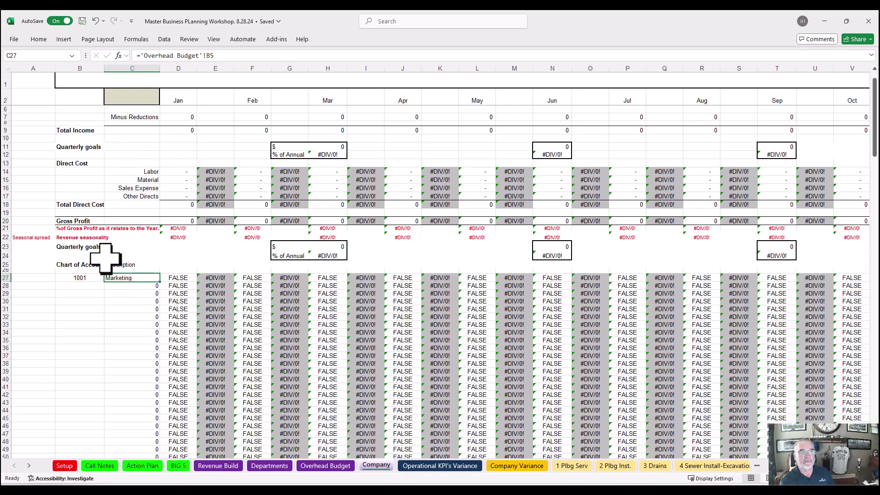
Scroll down the Company sheet, then open the Operational KPI's Variance sheet.
scroll(136, 307, down, 1)
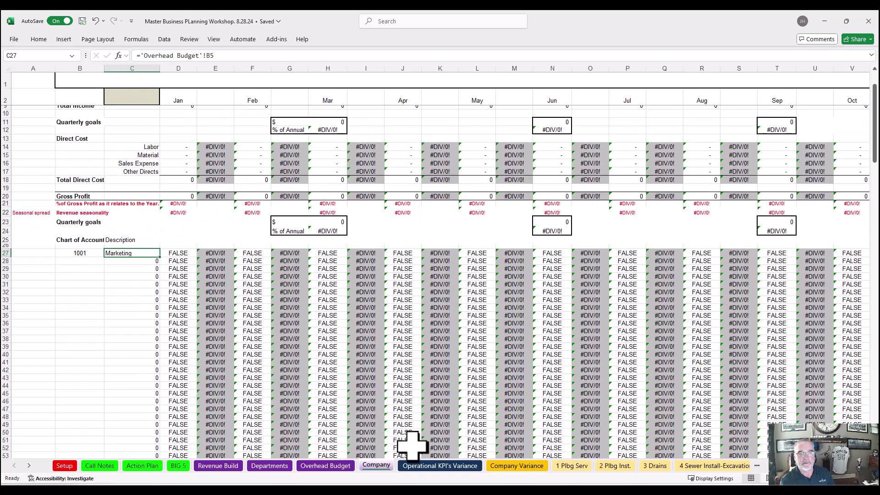
click(440, 466)
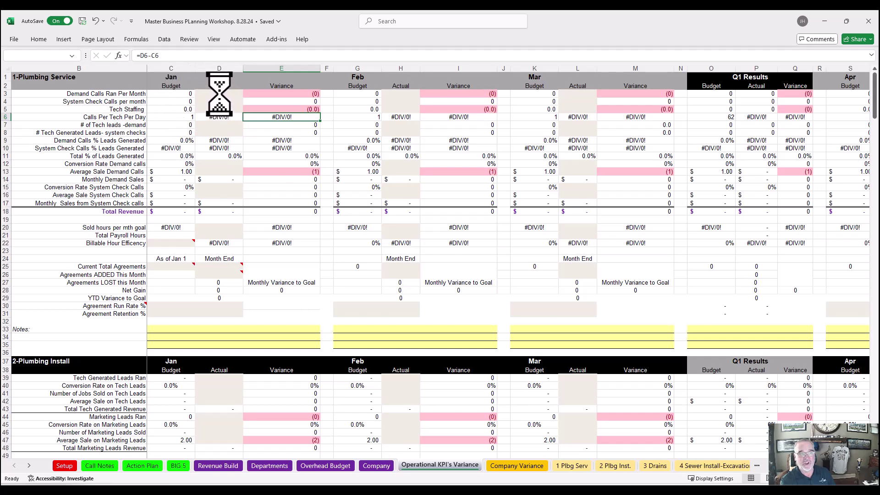
Select the January Actual input cells for the departments.
drag(219, 92, 220, 120)
click(219, 124)
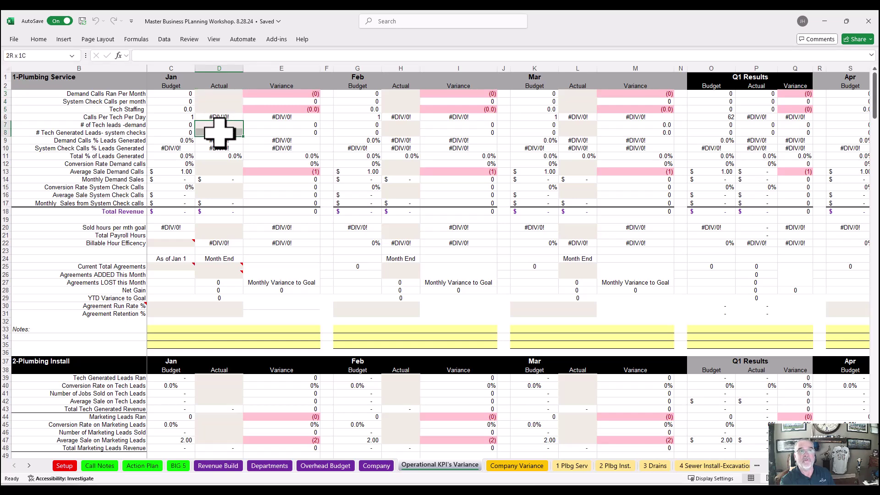
drag(219, 164, 219, 194)
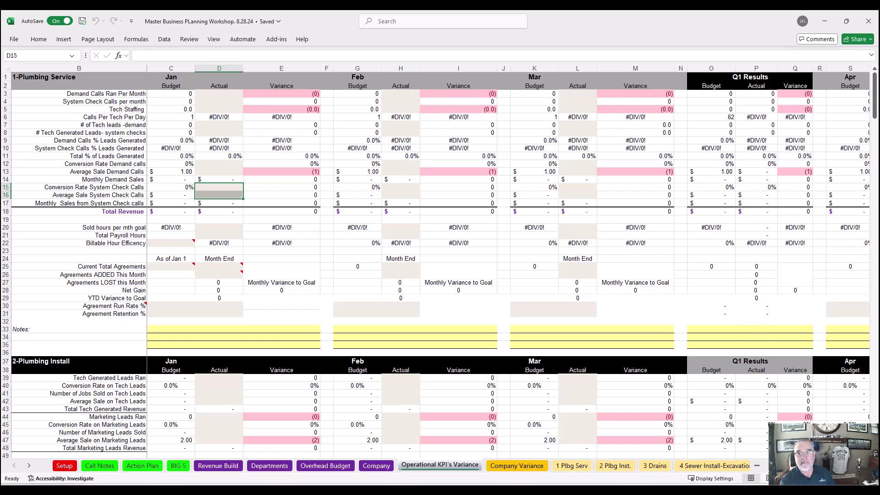
Scroll across the months and down through the departments, then open Company Variance.
scroll(509, 261, right, 5)
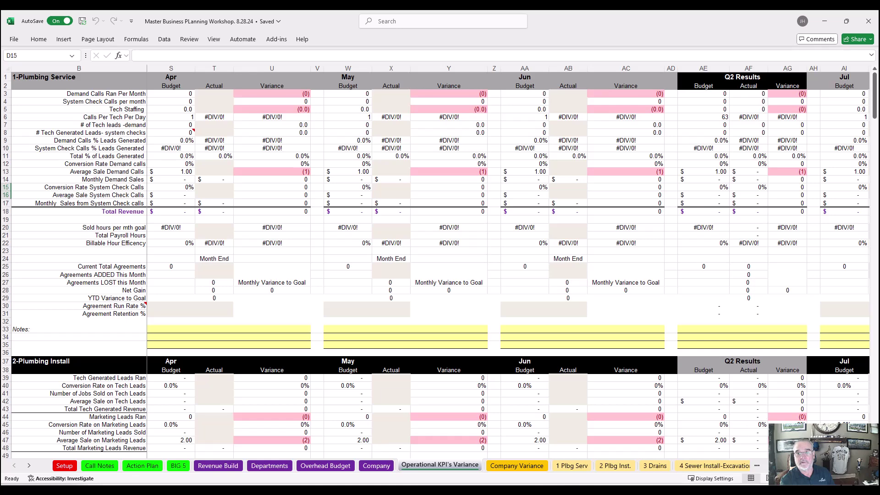
scroll(778, 252, right, 5)
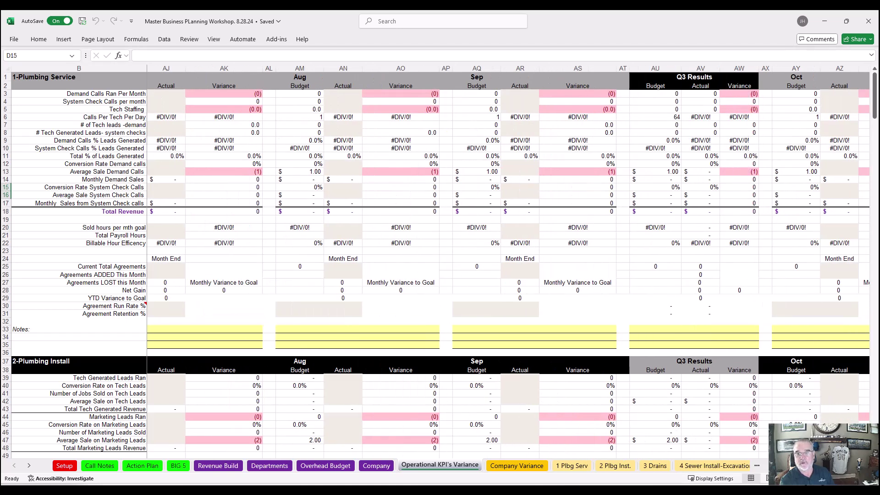
scroll(509, 259, left, 10)
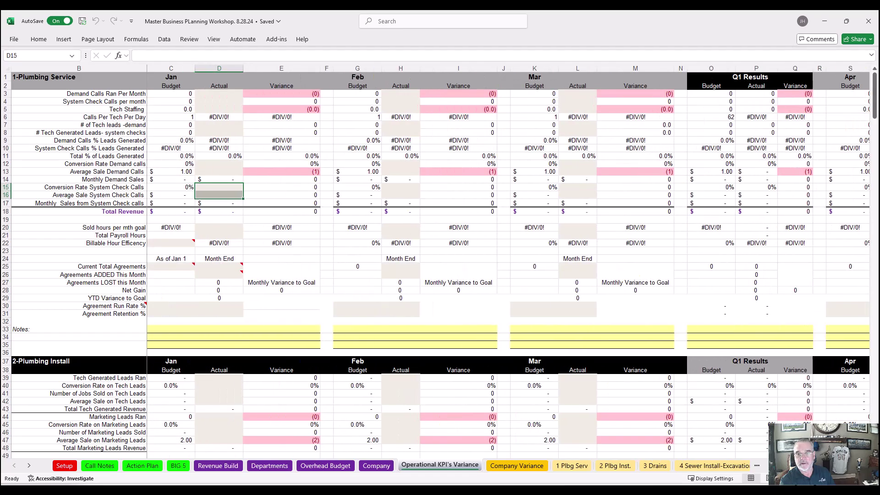
scroll(245, 257, down, 8)
scroll(247, 258, up, 8)
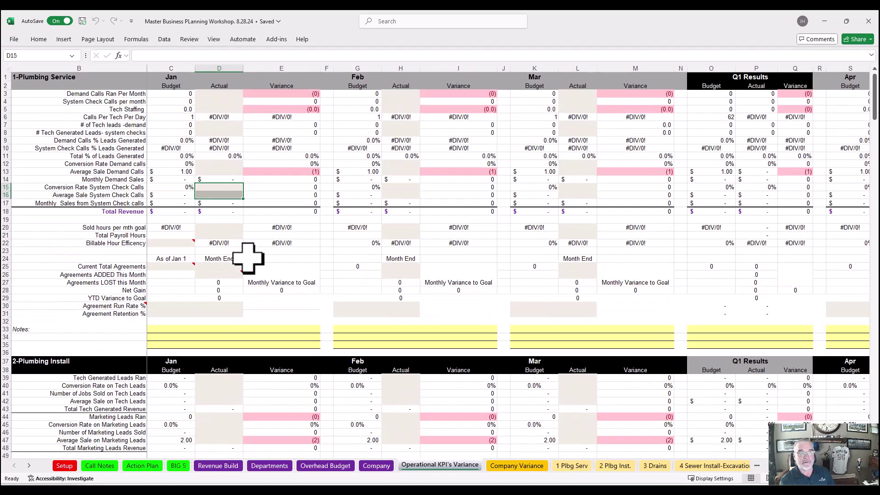
scroll(248, 258, down, 8)
scroll(247, 258, up, 8)
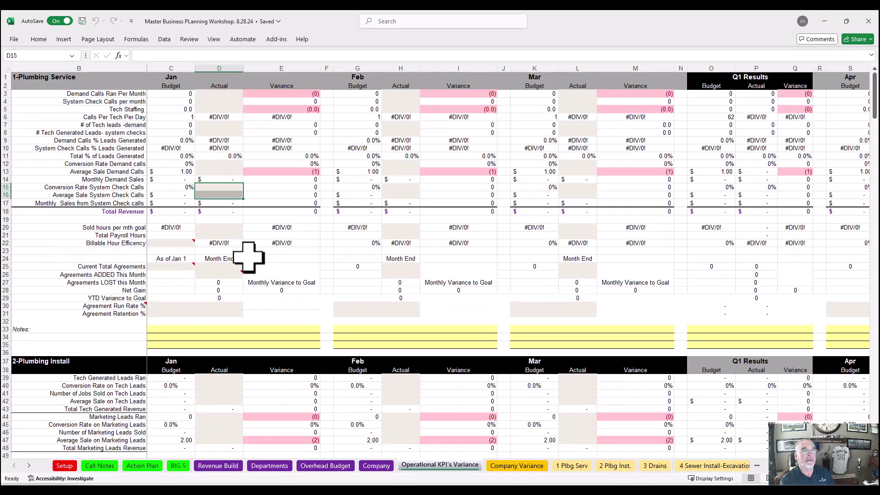
scroll(69, 173, down, 15)
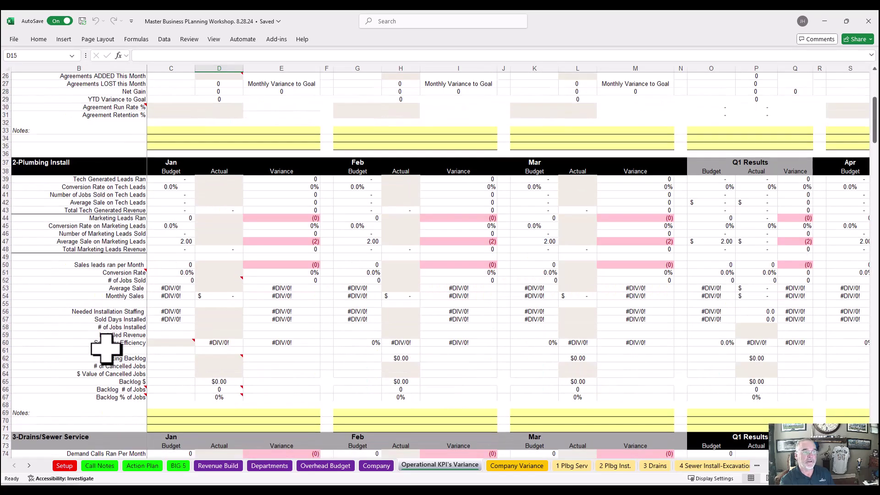
scroll(83, 363, down, 20)
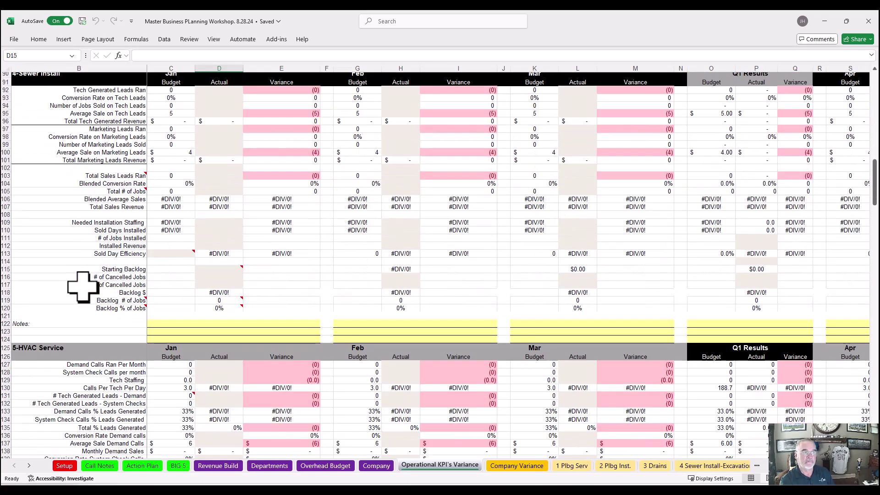
scroll(82, 286, up, 20)
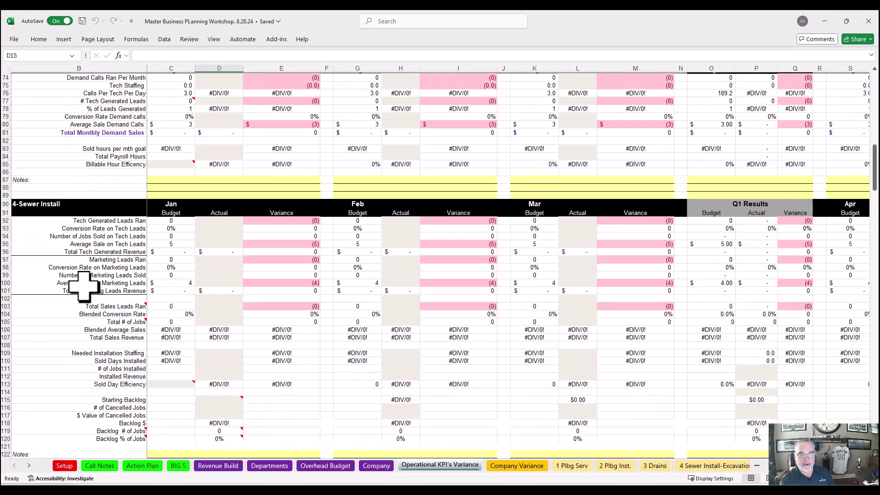
scroll(84, 285, up, 14)
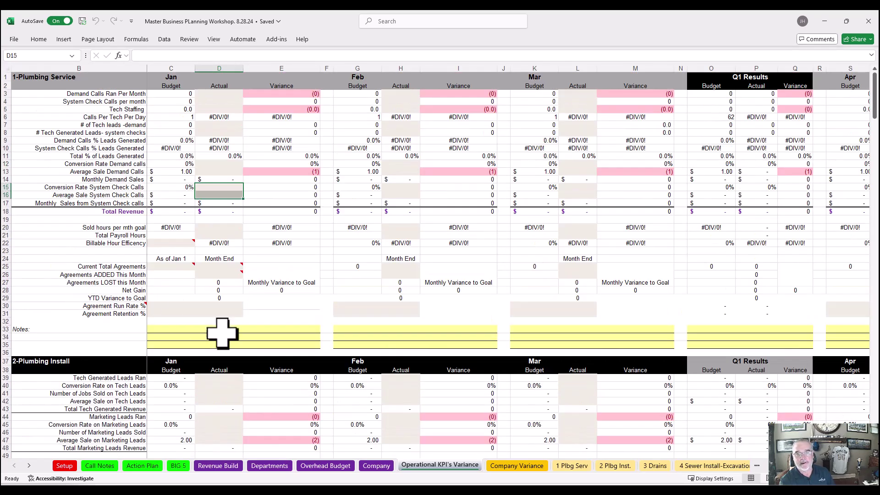
click(511, 467)
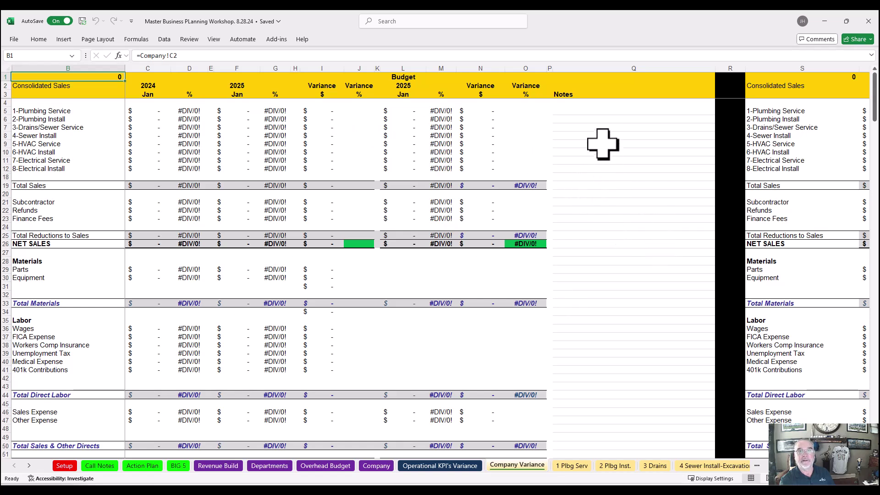
Select the Company Variance Notes cells, cycle through the sheets, and open 1 Plbg Serv.
drag(602, 112, 616, 230)
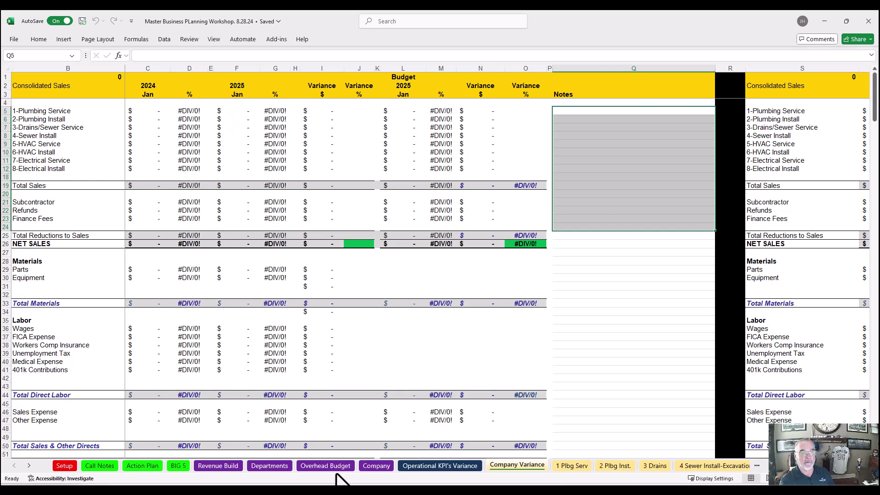
click(230, 466)
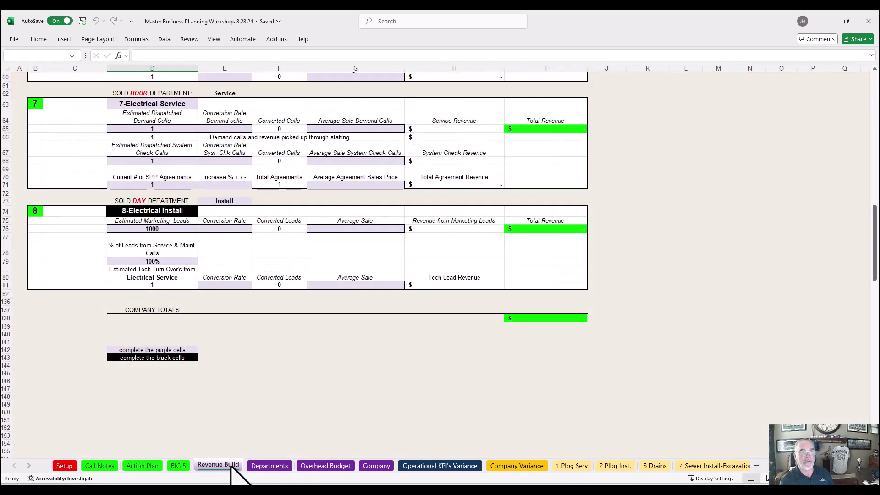
click(270, 466)
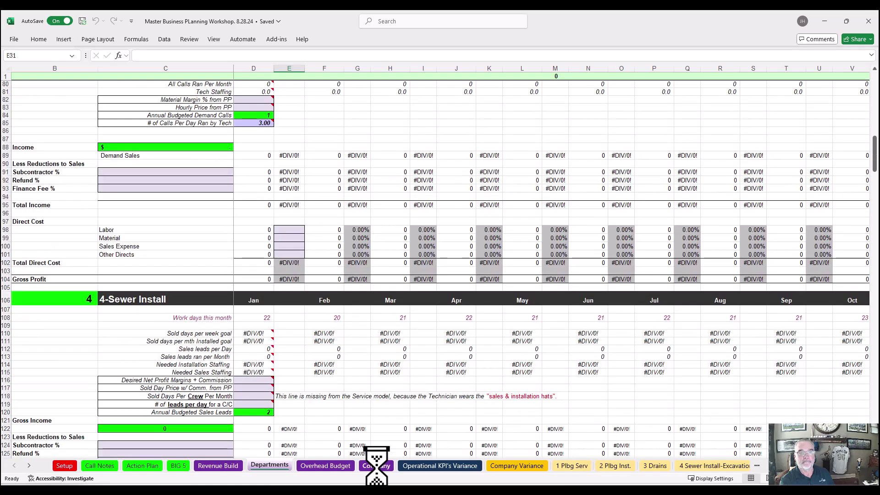
click(376, 466)
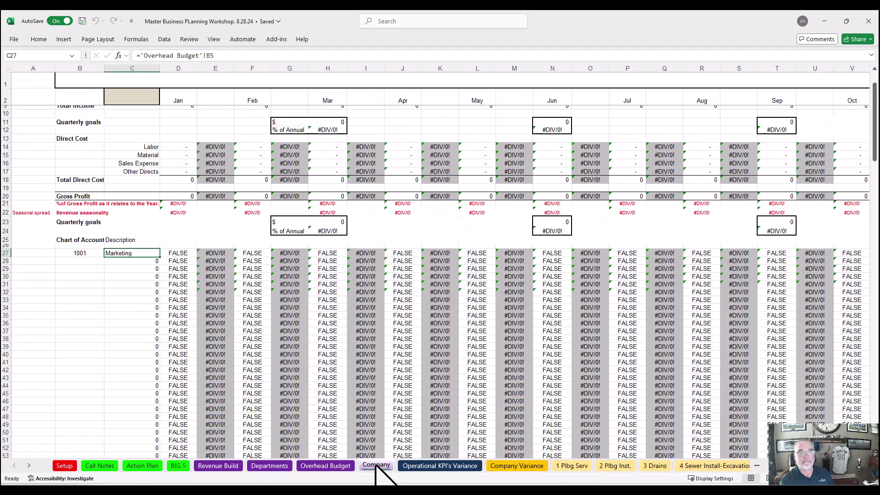
click(459, 467)
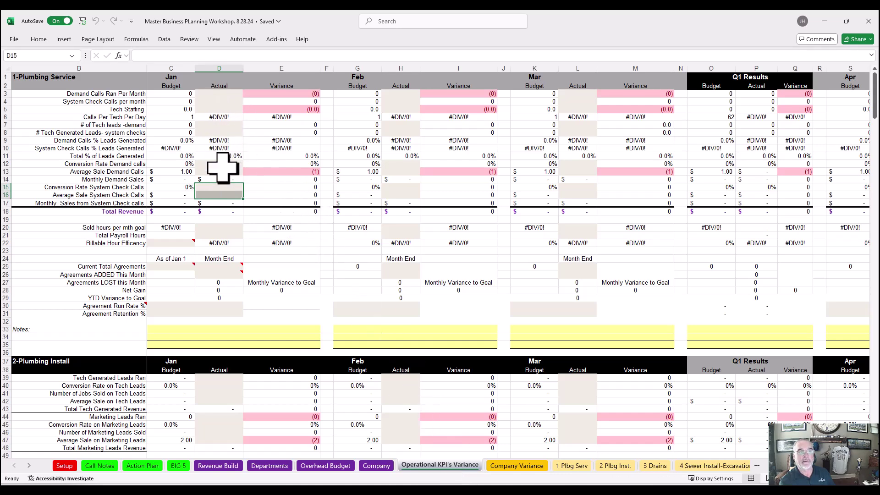
click(525, 465)
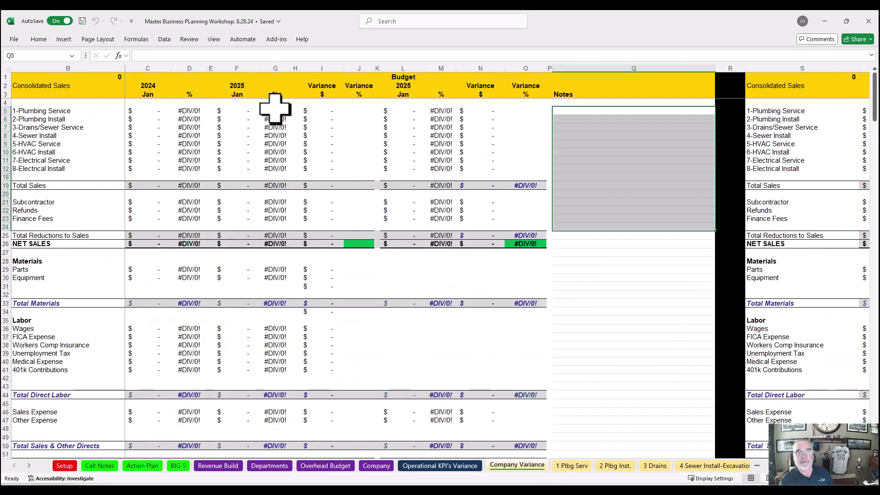
click(572, 465)
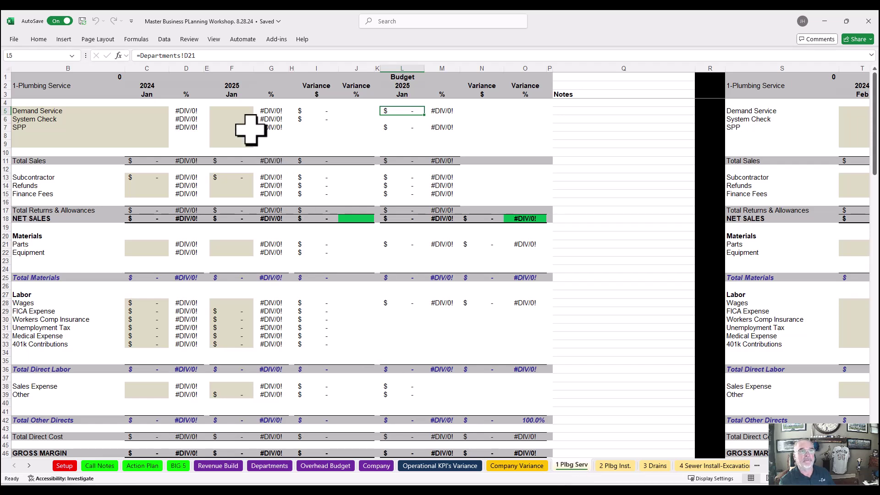
drag(141, 111, 142, 143)
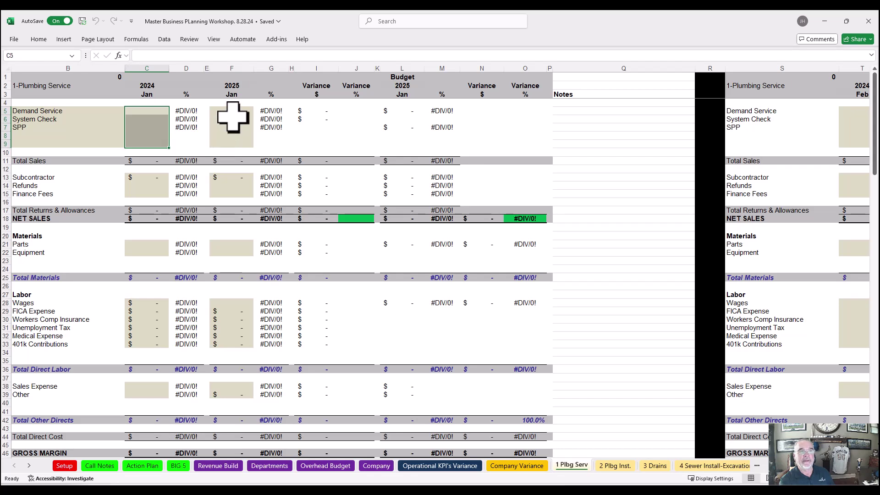
drag(235, 113, 234, 123)
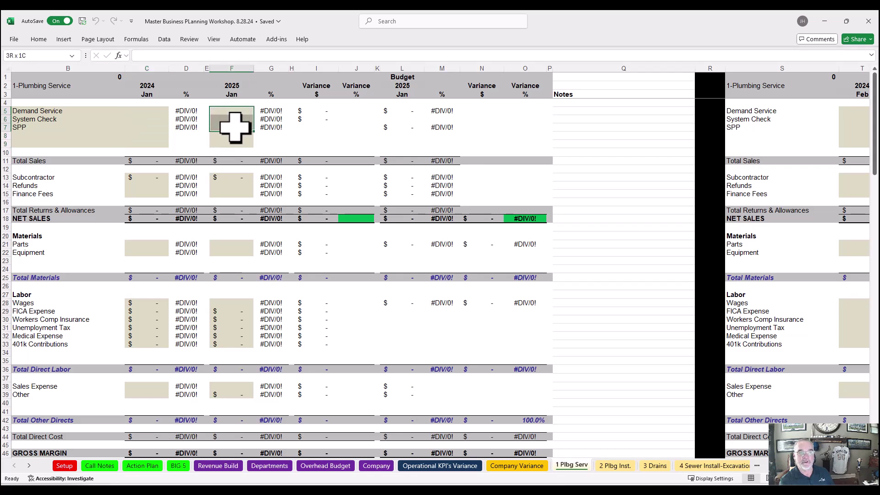
click(55, 114)
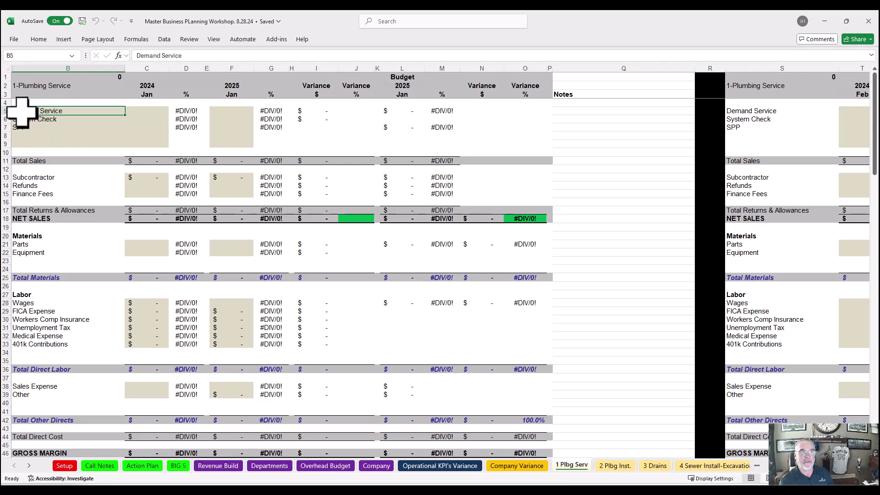
drag(21, 112, 24, 143)
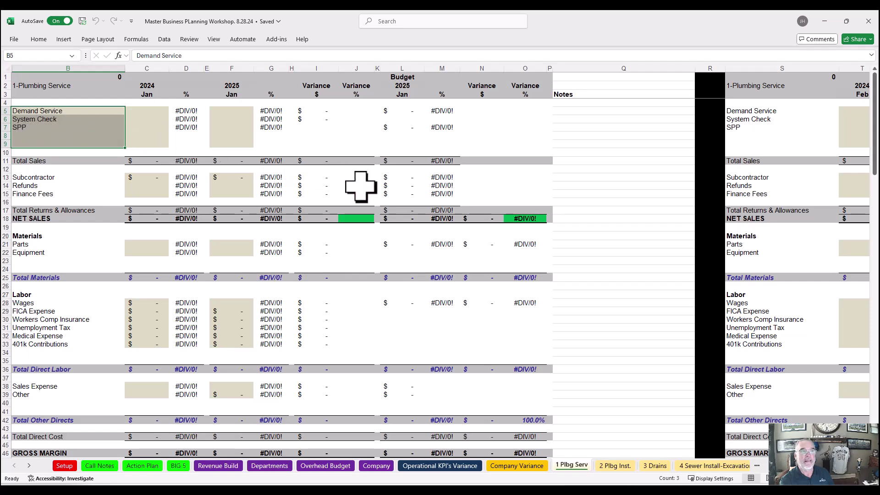
scroll(364, 310, down, 1)
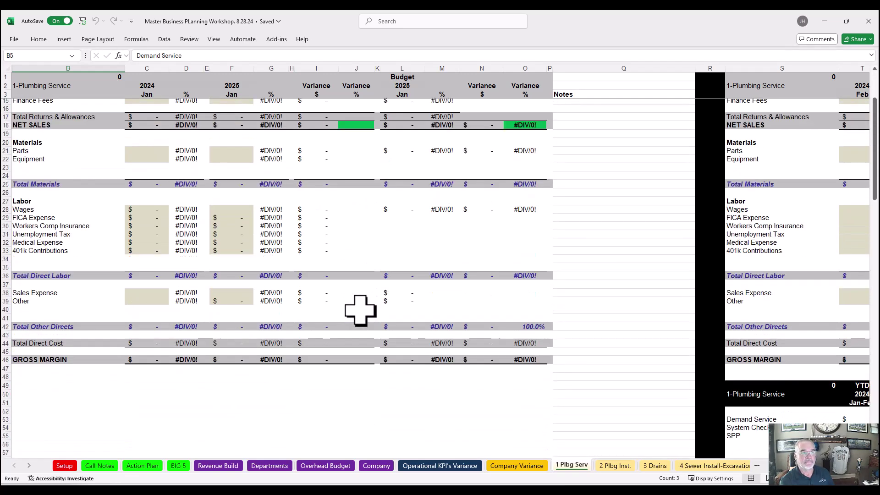
scroll(363, 310, up, 1)
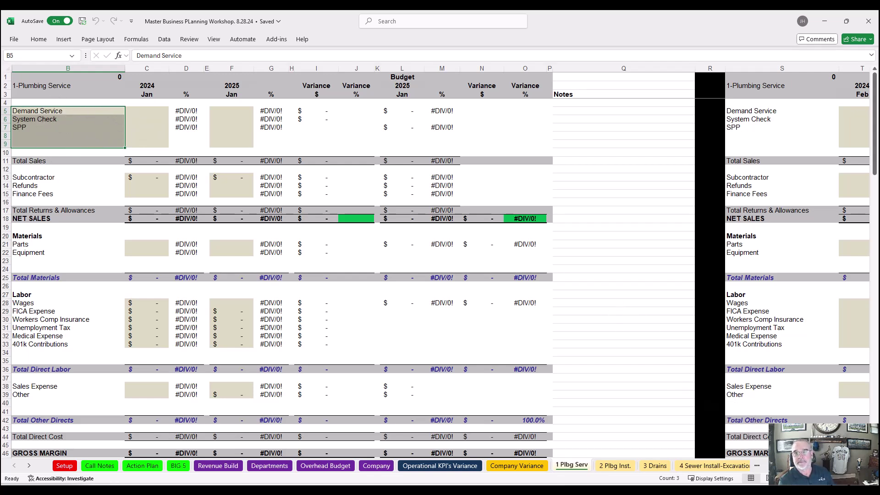
scroll(440, 262, right, 6)
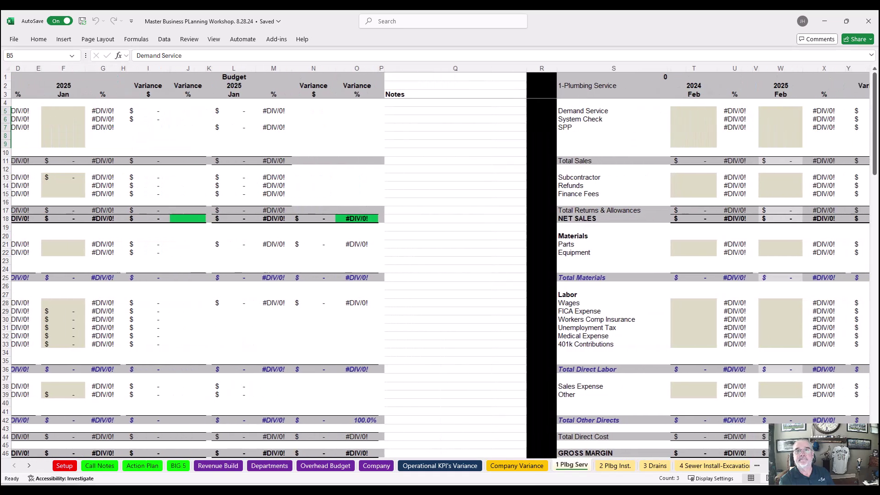
scroll(818, 390, right, 1)
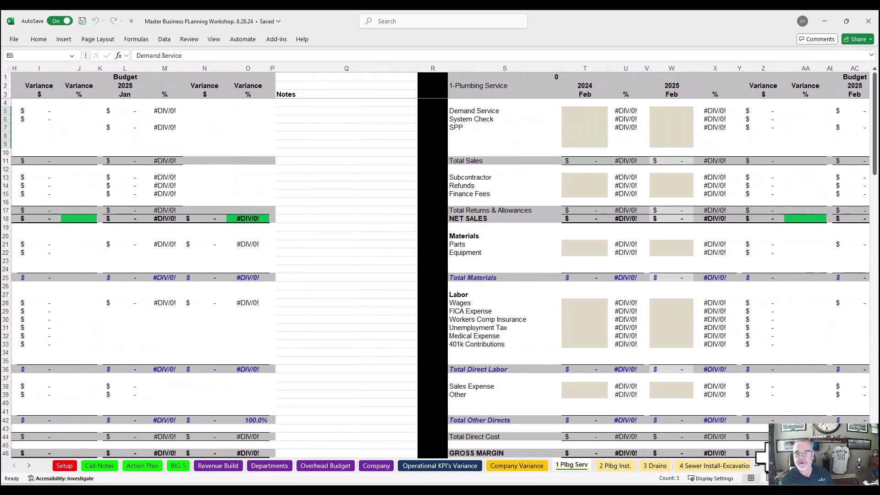
scroll(818, 391, left, 7)
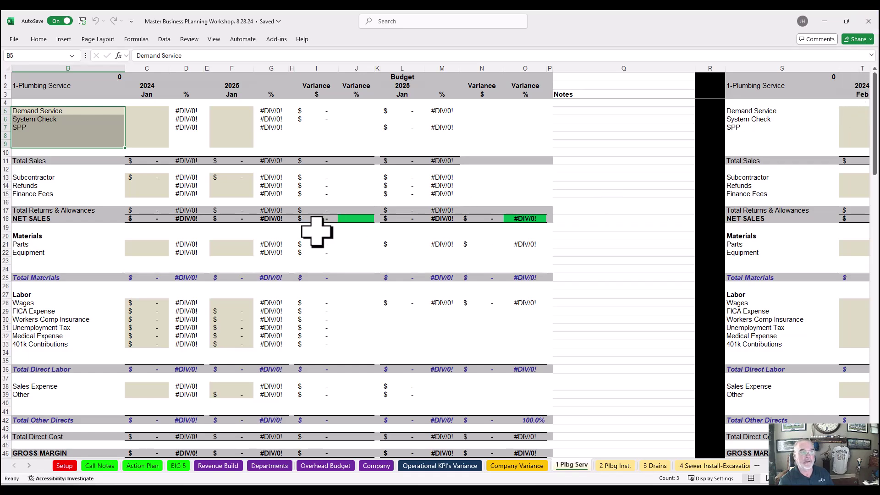
scroll(284, 228, down, 10)
scroll(252, 229, up, 10)
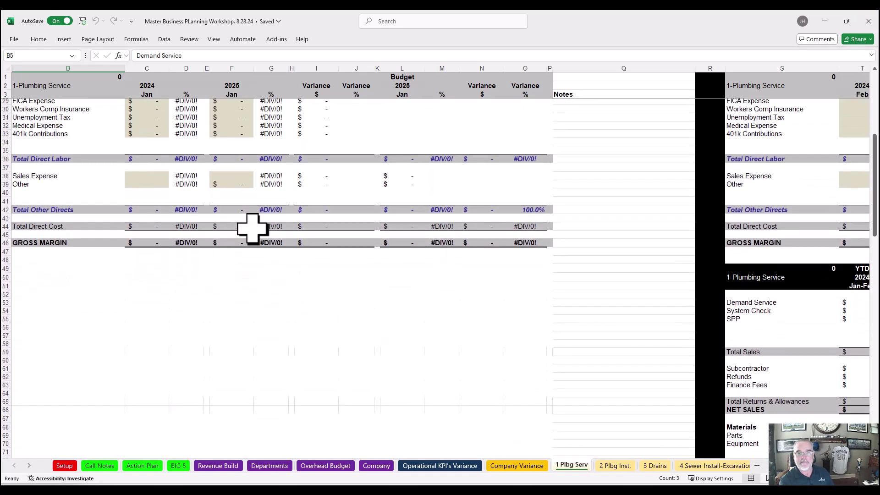
Review the 2 Plbg Inst., 3 Drains and 4 Sewer Install-Excavation department reports.
click(615, 466)
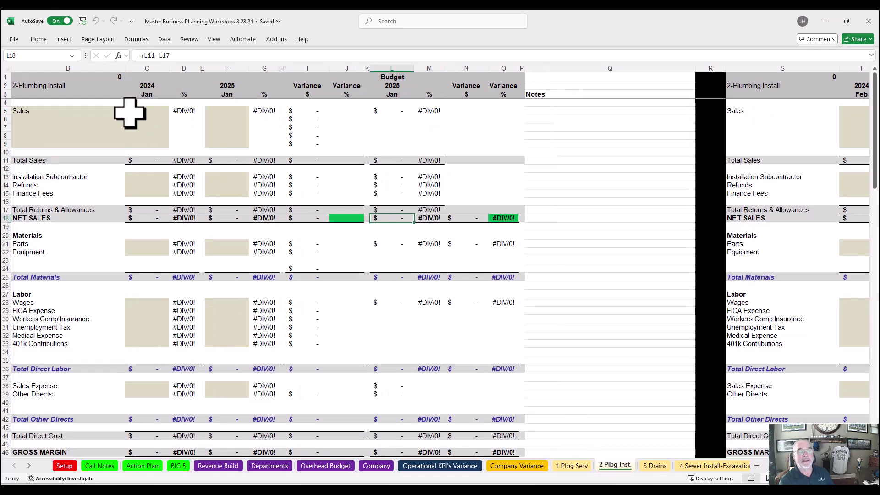
scroll(177, 232, down, 15)
scroll(179, 229, up, 15)
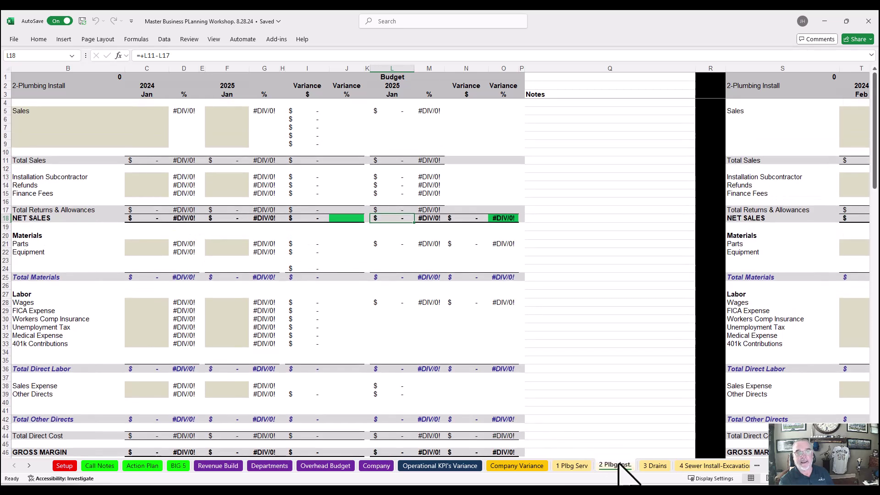
click(646, 465)
click(687, 466)
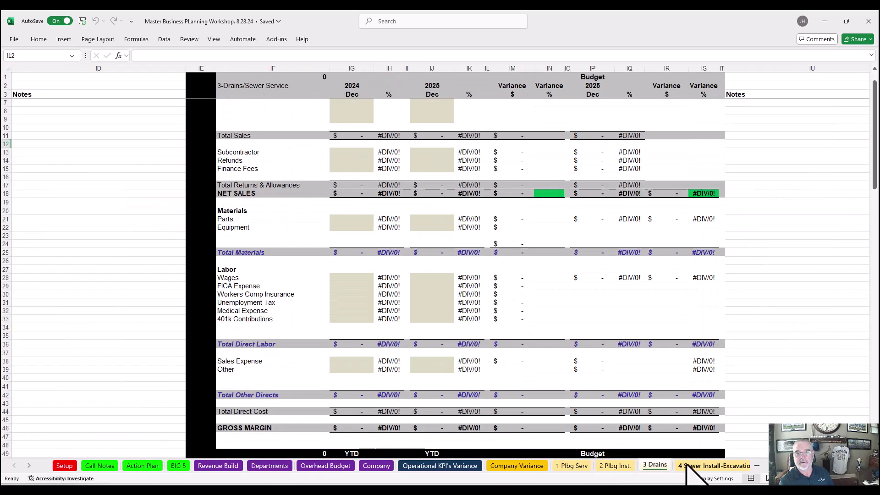
Review the 5 HVAC Serv through 8 Elec Inst. reports, then scroll toward the seasonality sheets.
click(736, 467)
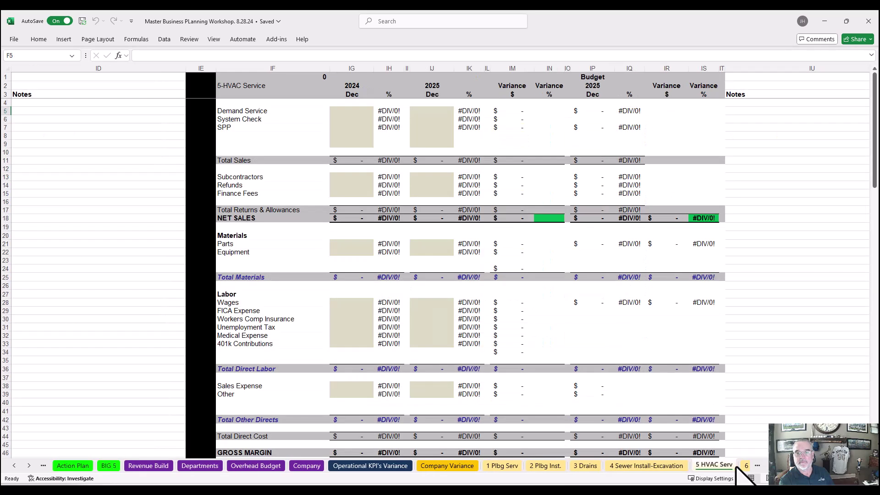
click(743, 466)
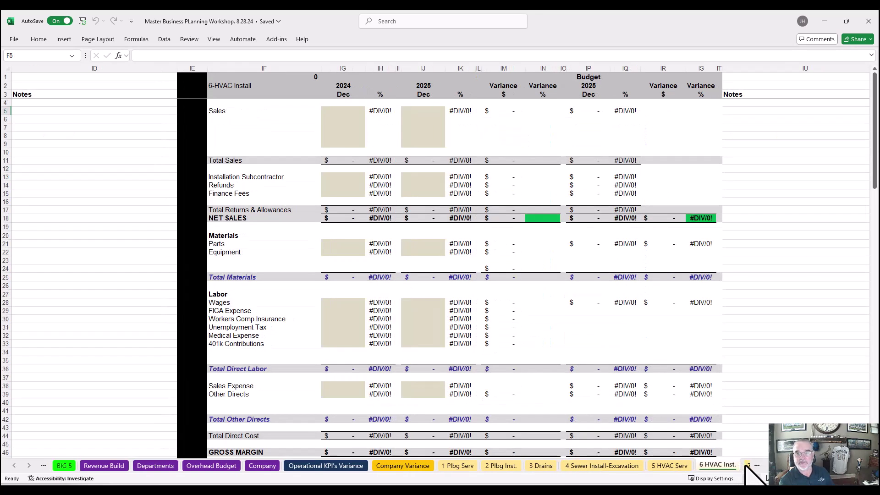
click(746, 465)
click(733, 467)
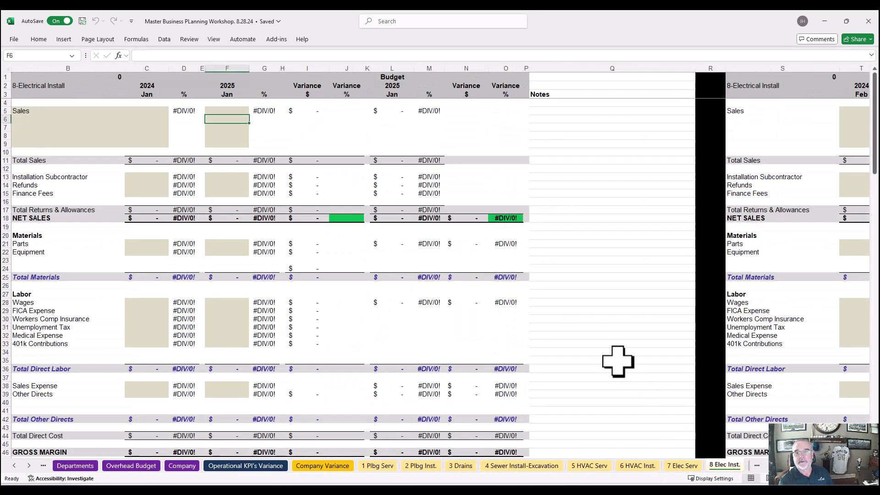
click(28, 465)
click(28, 466)
click(28, 466)
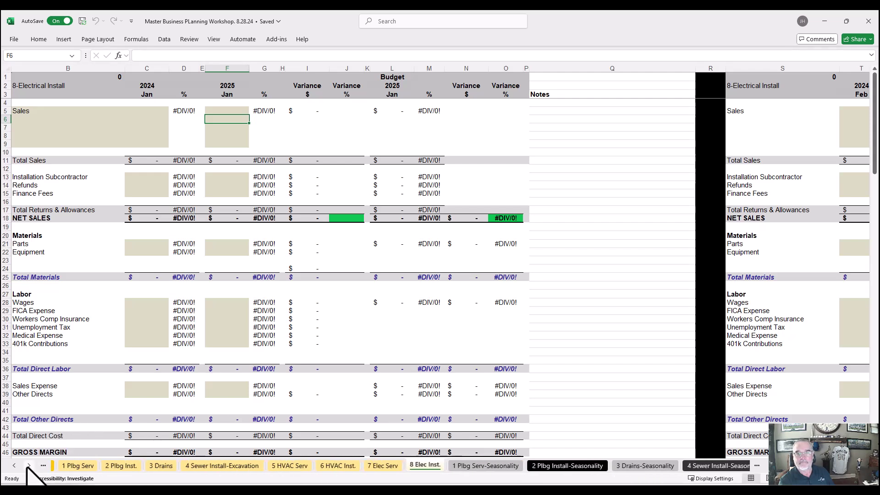
click(477, 466)
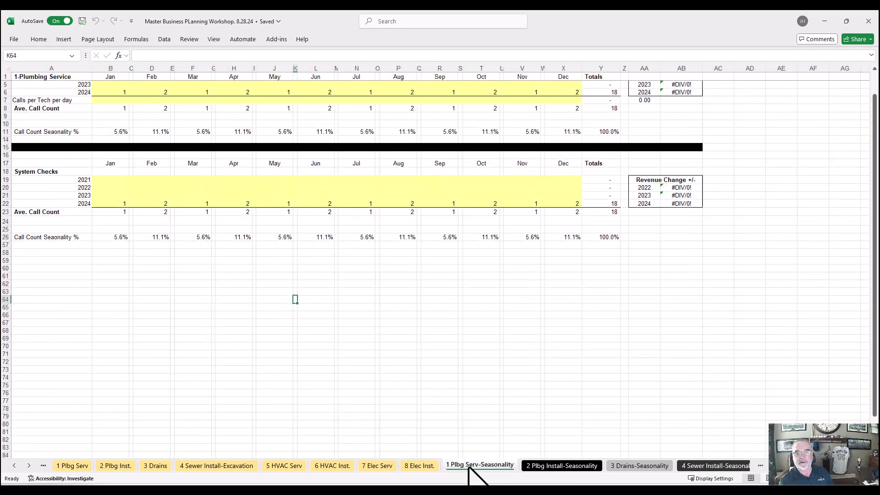
scroll(168, 141, up, 1)
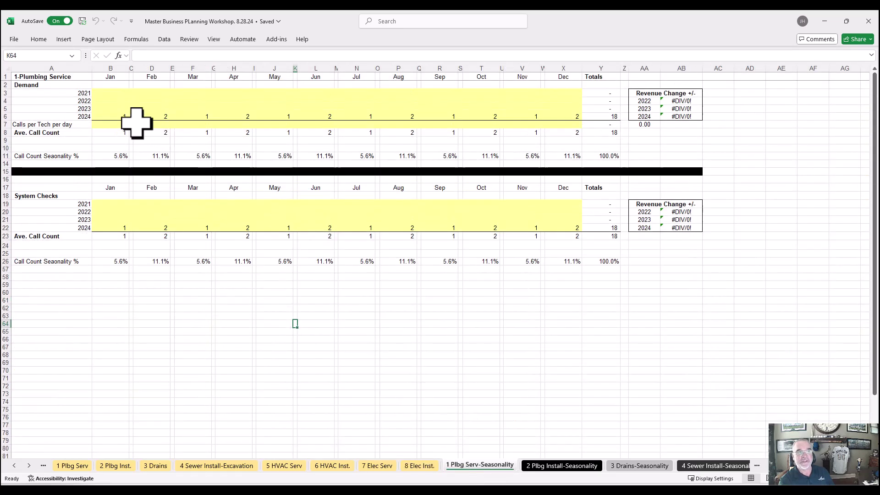
drag(120, 117, 559, 116)
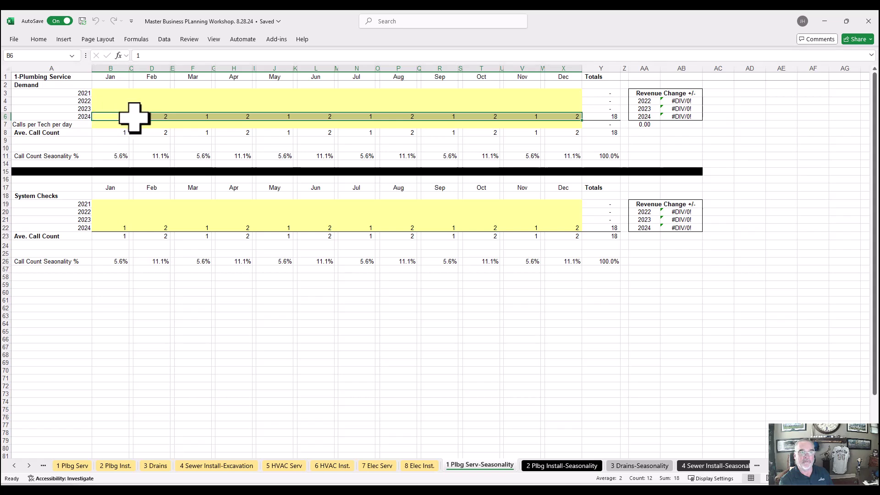
drag(123, 92, 124, 117)
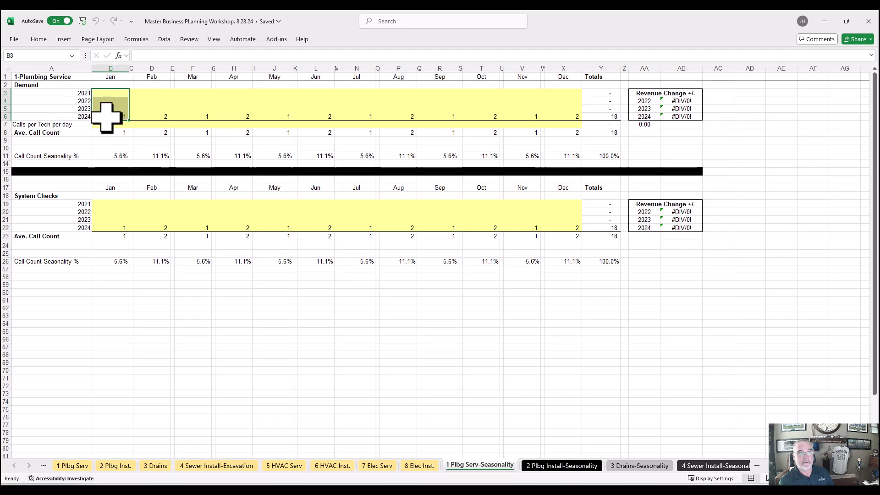
drag(112, 116, 572, 116)
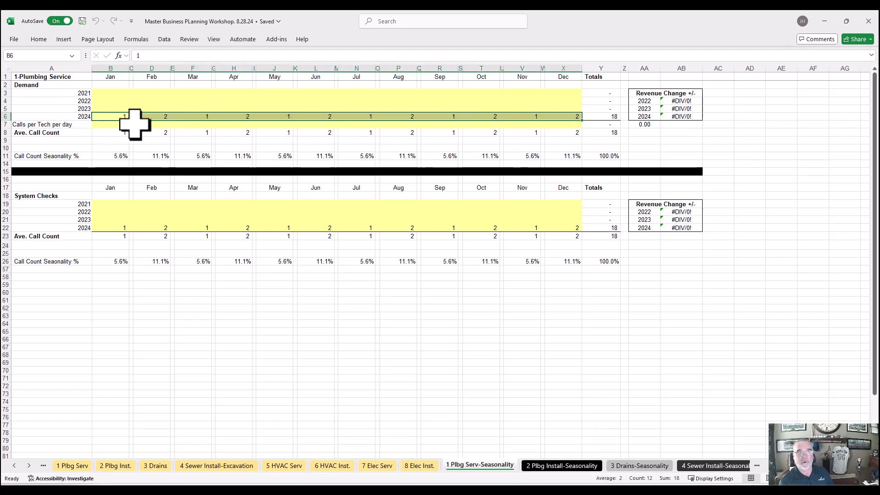
drag(110, 156, 578, 158)
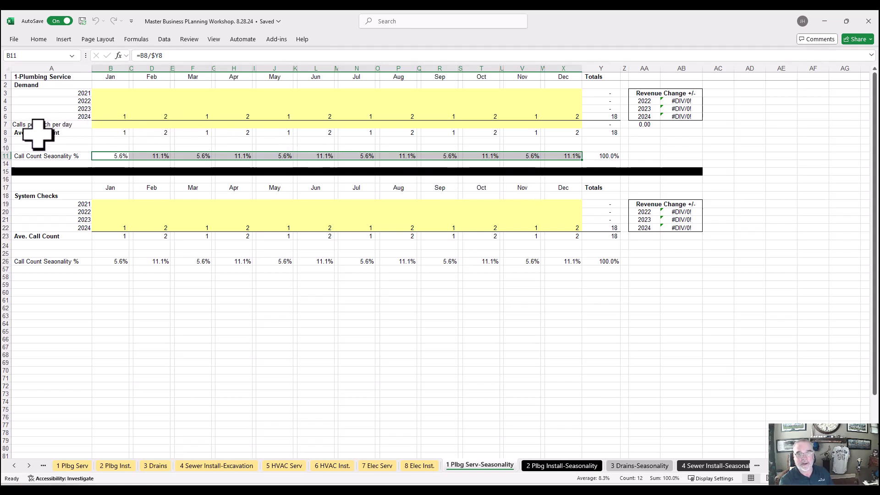
Browse the seasonality sheets from 2 Plbg Install through 8 Elec Install, dismissing leftover paste options.
click(576, 469)
click(627, 465)
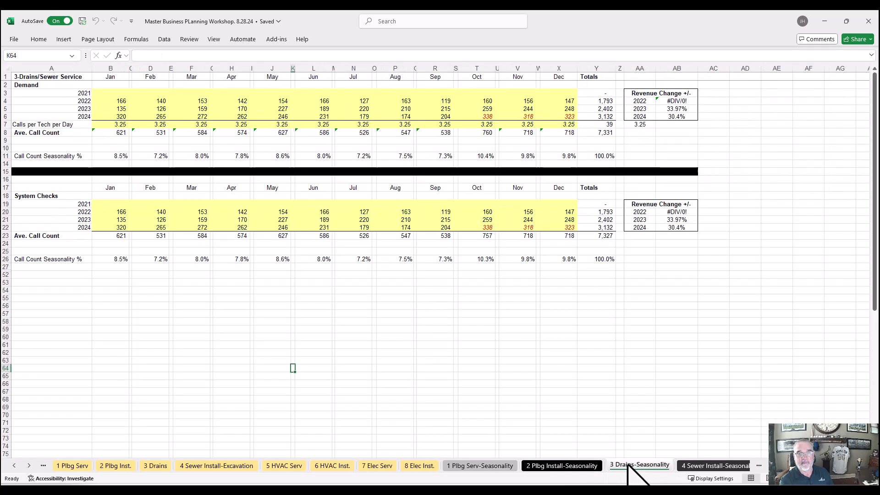
click(692, 472)
click(726, 472)
click(739, 473)
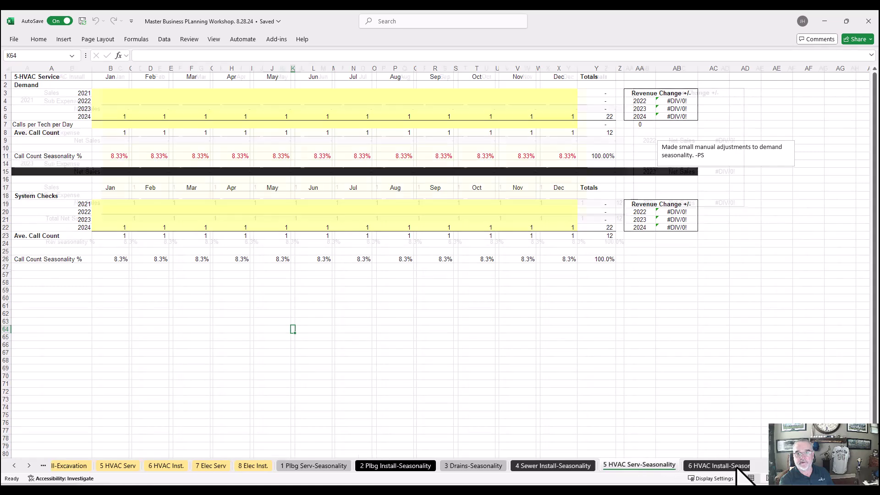
click(735, 470)
click(729, 468)
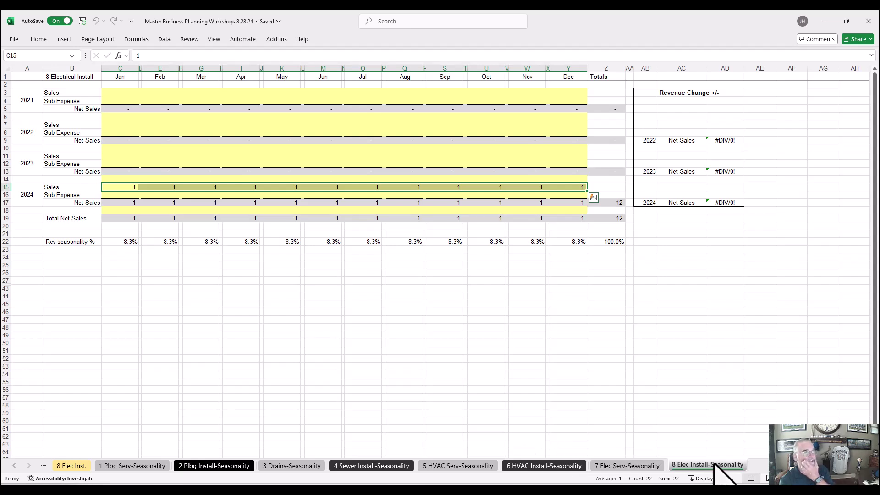
click(699, 463)
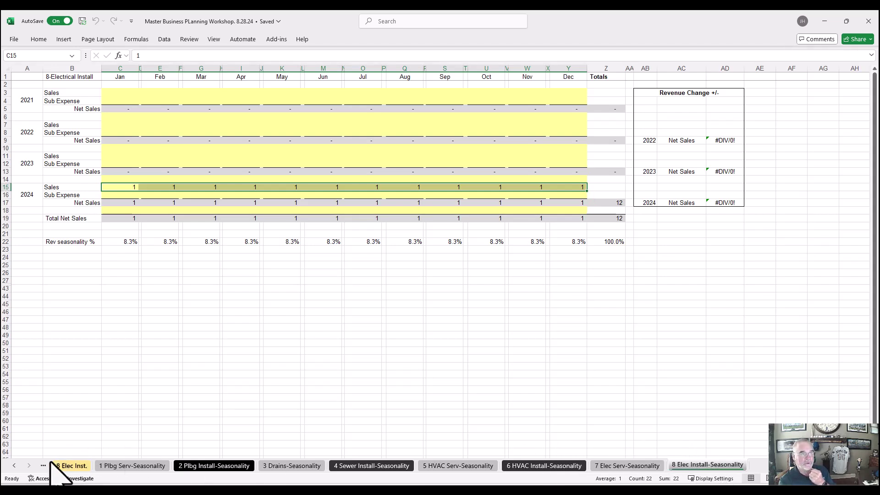
Scroll the sheet tabs back to the start until the Setup tab is visible.
click(13, 466)
click(14, 466)
click(13, 466)
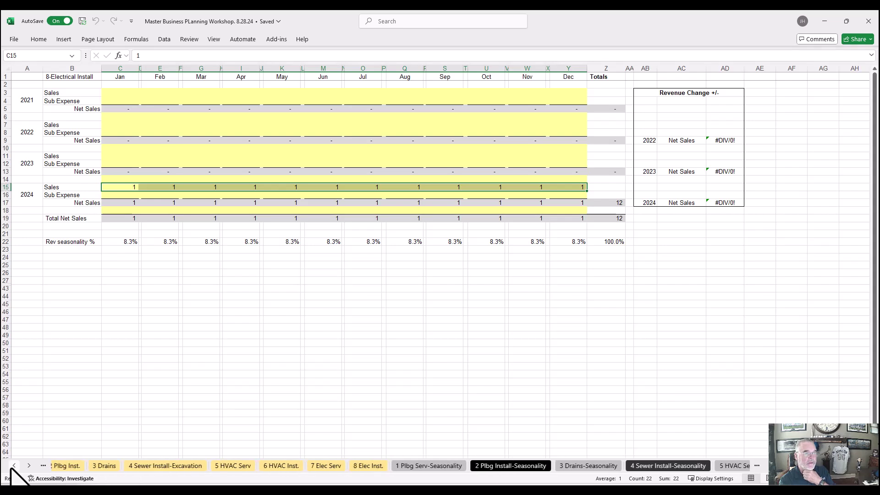
click(13, 466)
click(13, 465)
click(14, 466)
click(14, 466)
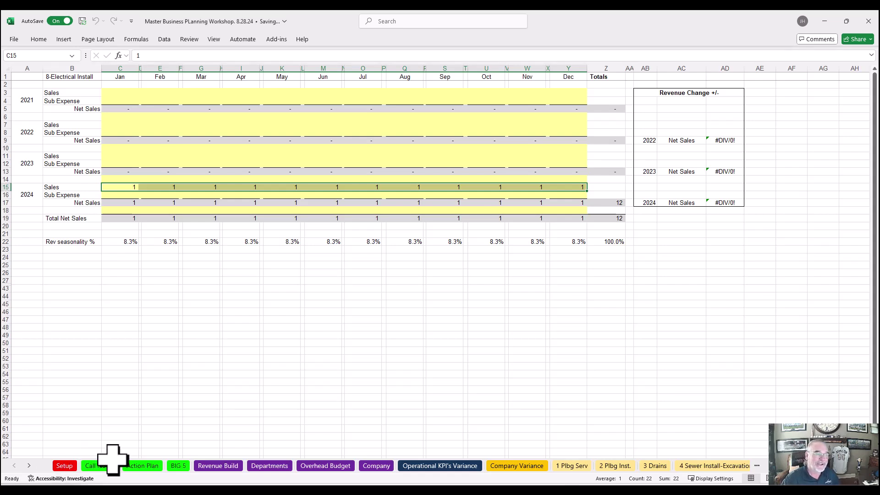
On the Setup sheet, select holiday descriptions D20:D26, then select the 1-Plumbing Service setting in B3.
click(65, 466)
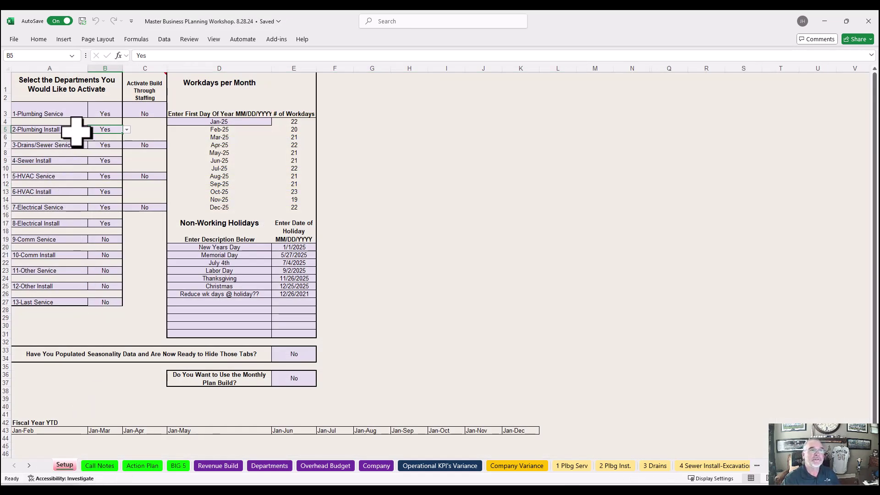
drag(233, 250, 230, 295)
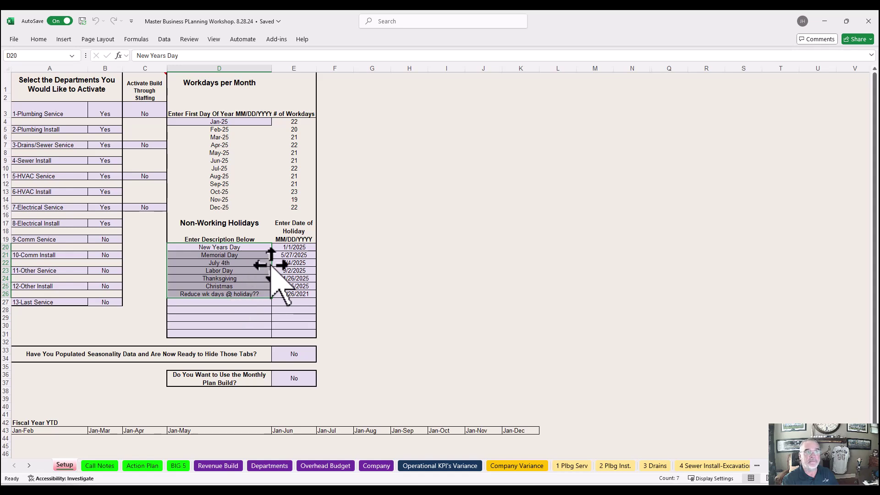
click(94, 109)
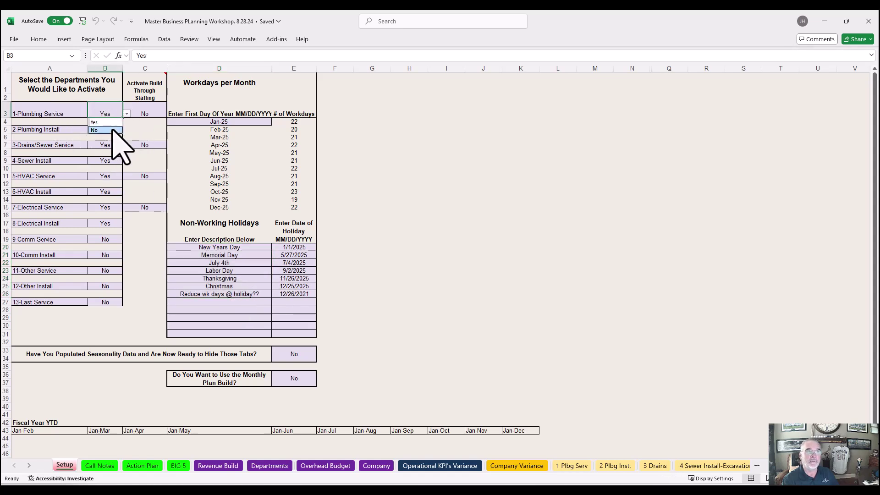
Set 1-Plumbing Service, 2-Plumbing Install, 3-Drains/Sewer Service and 4-Sewer Install to No.
click(115, 130)
click(106, 130)
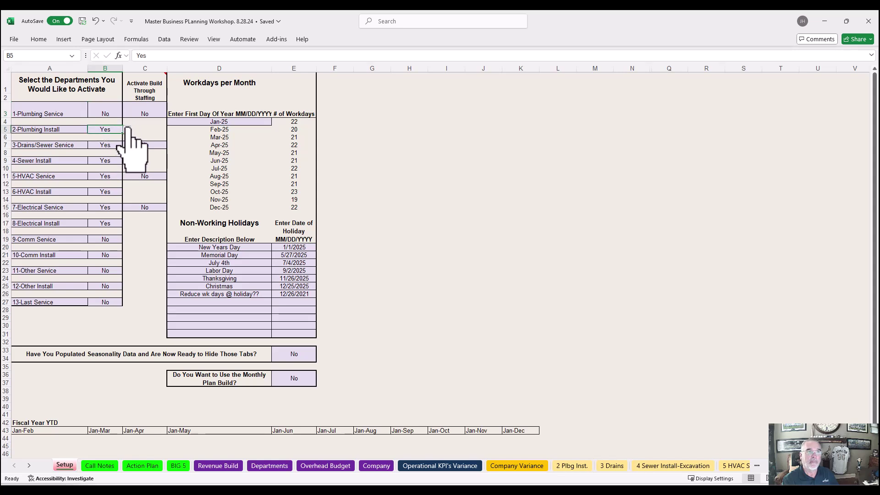
click(127, 129)
click(107, 147)
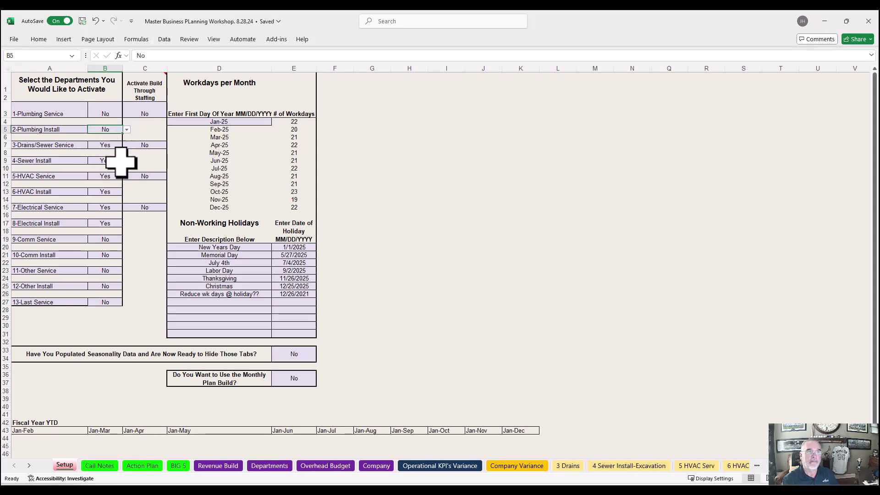
click(127, 145)
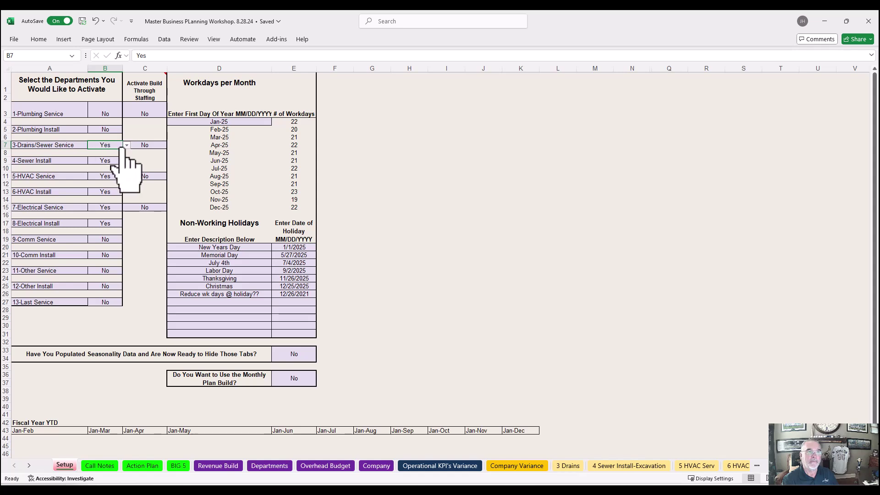
click(108, 161)
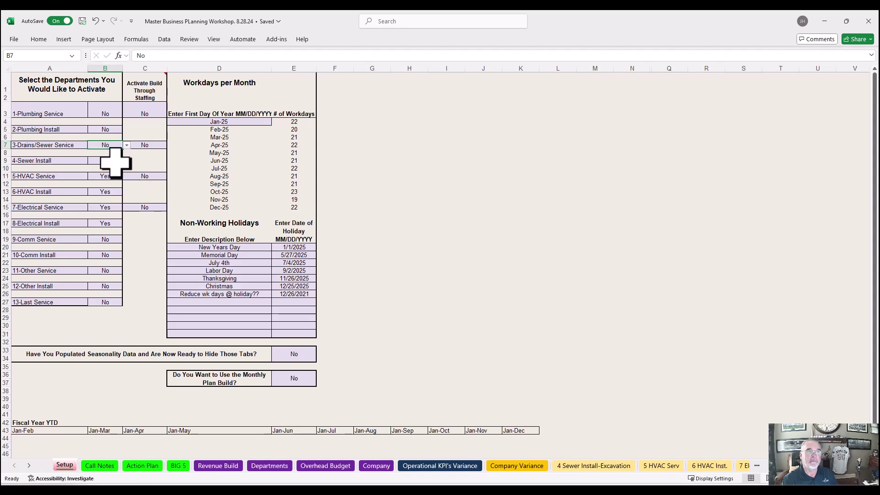
click(114, 161)
click(126, 161)
click(117, 176)
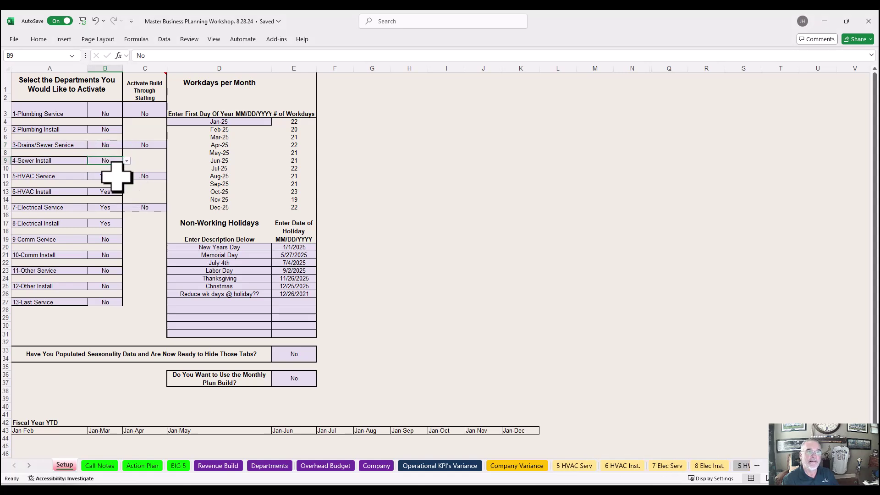
Set 5-HVAC Service and 6-HVAC Install to No.
click(116, 176)
click(127, 176)
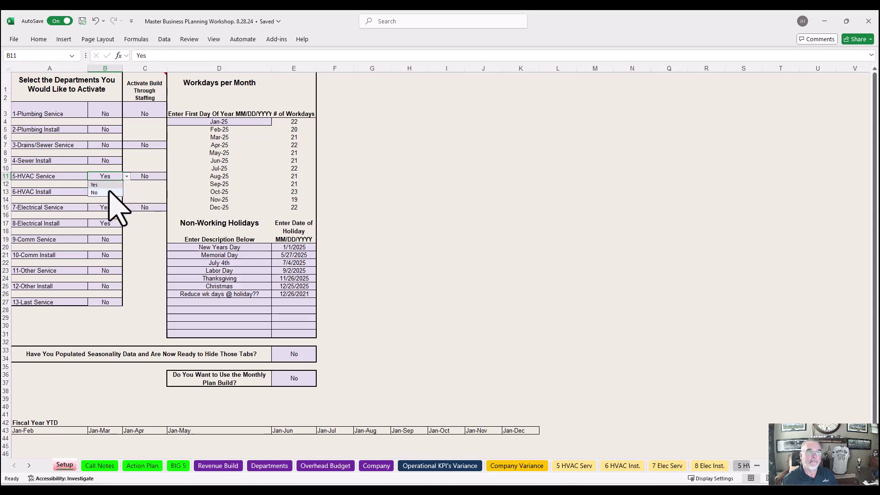
click(100, 192)
click(114, 195)
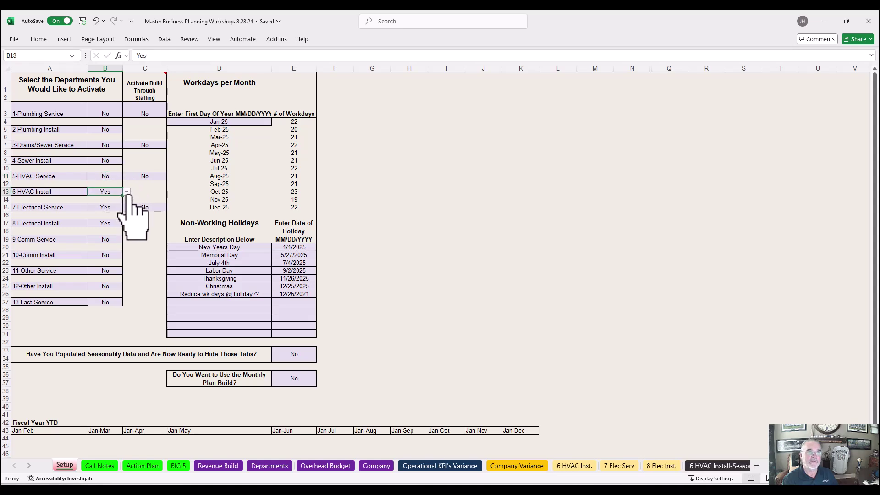
click(126, 192)
click(110, 207)
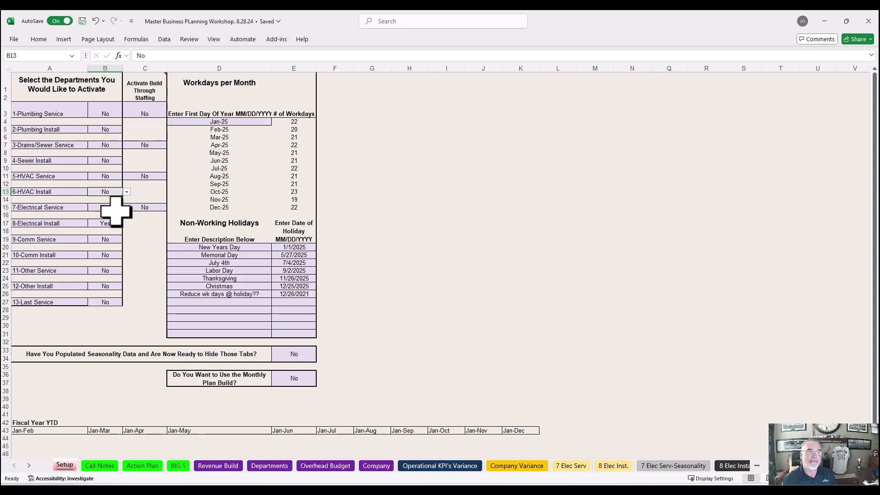
Set 7-Electrical Service and 8-Electrical Install to No.
click(116, 208)
click(127, 208)
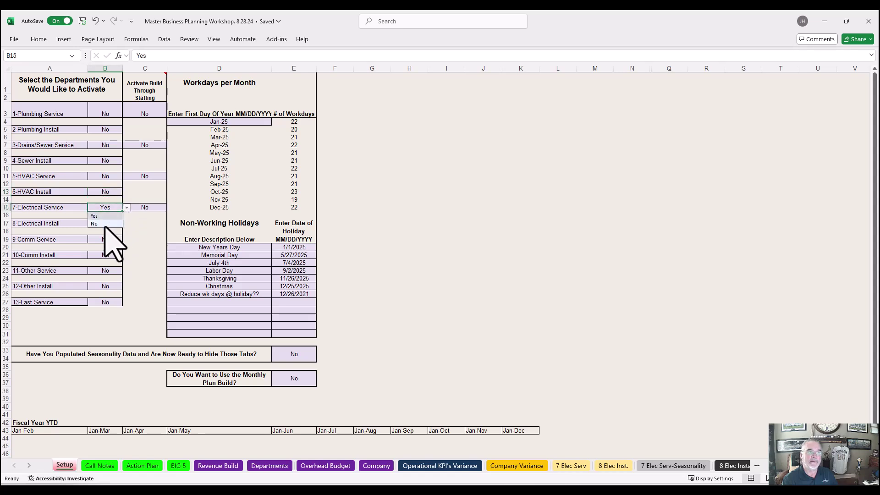
click(105, 223)
click(109, 225)
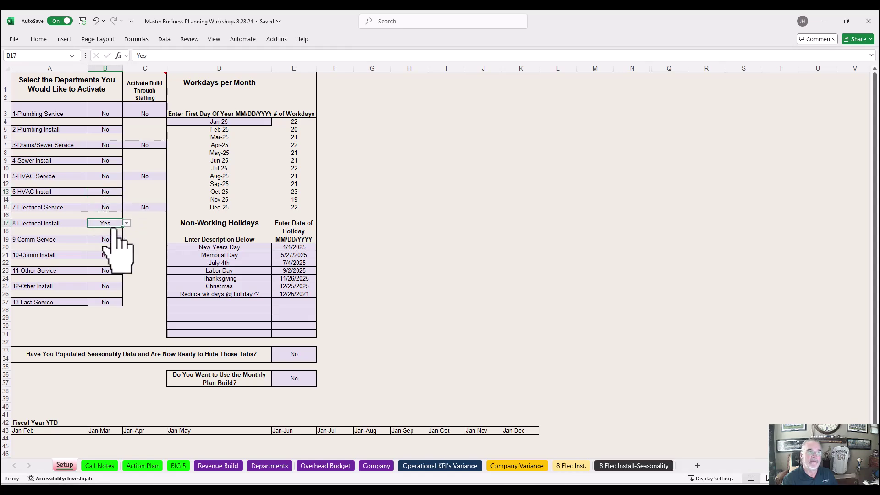
click(127, 224)
click(127, 224)
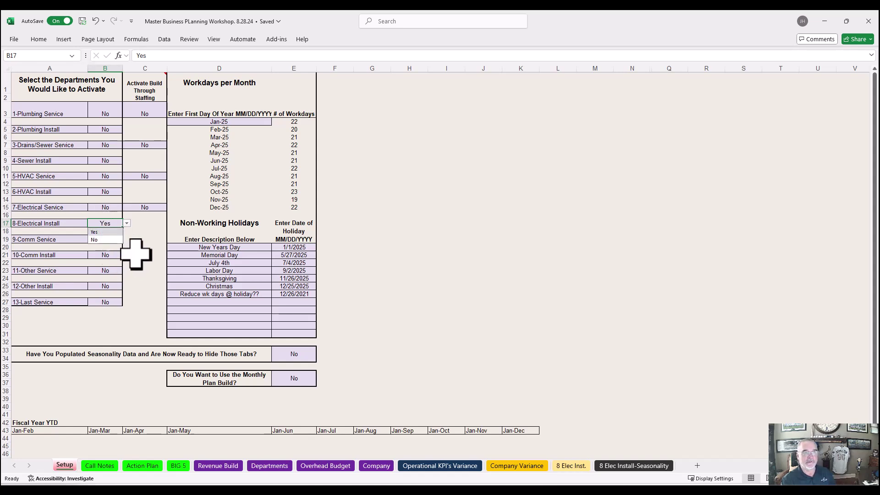
click(127, 224)
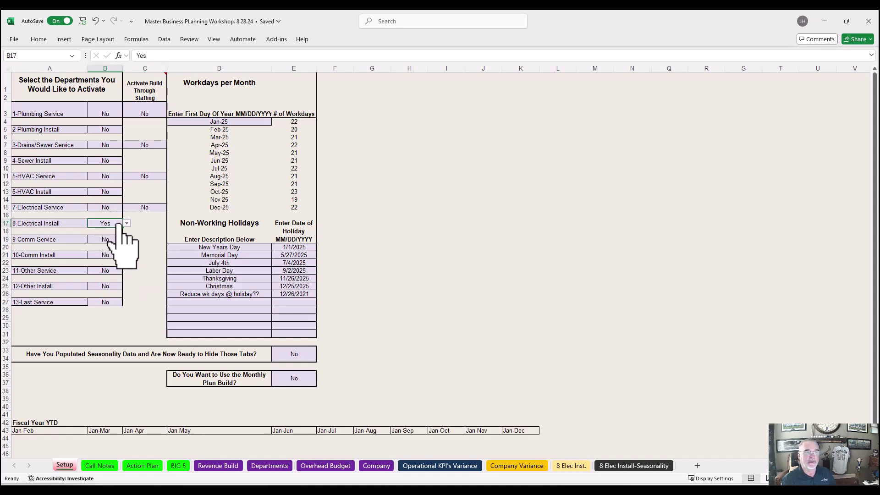
click(106, 240)
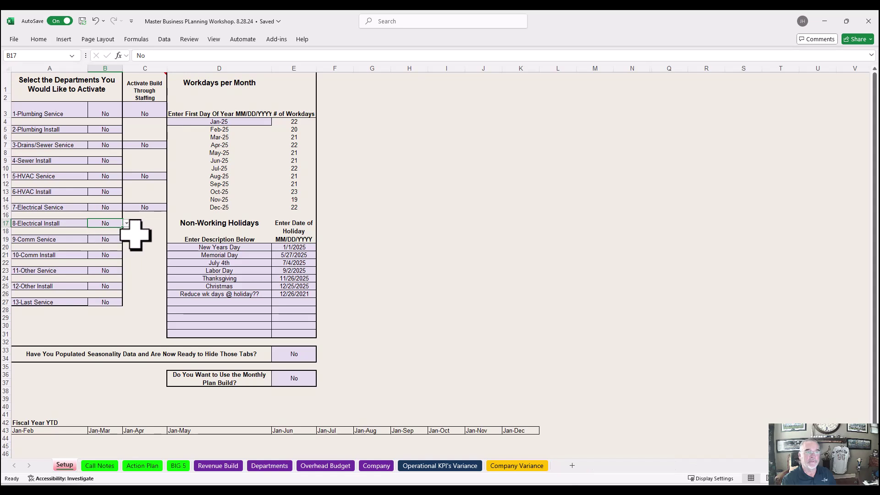
click(141, 234)
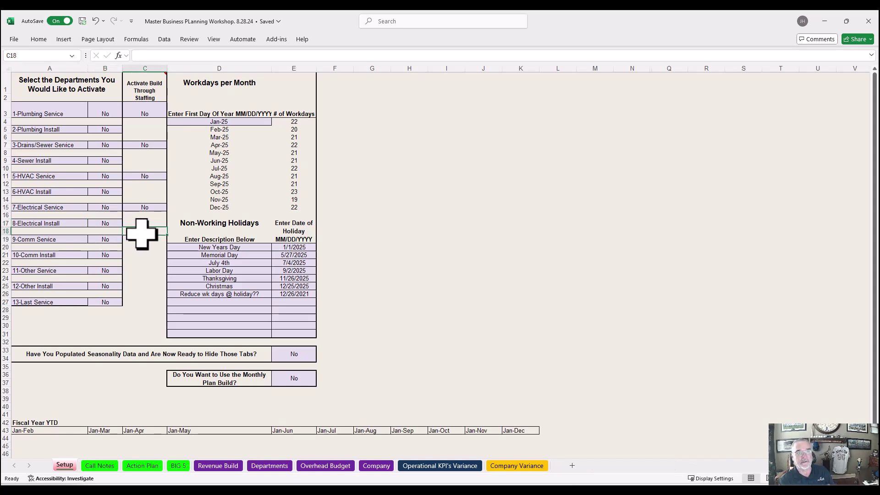
drag(294, 120, 294, 206)
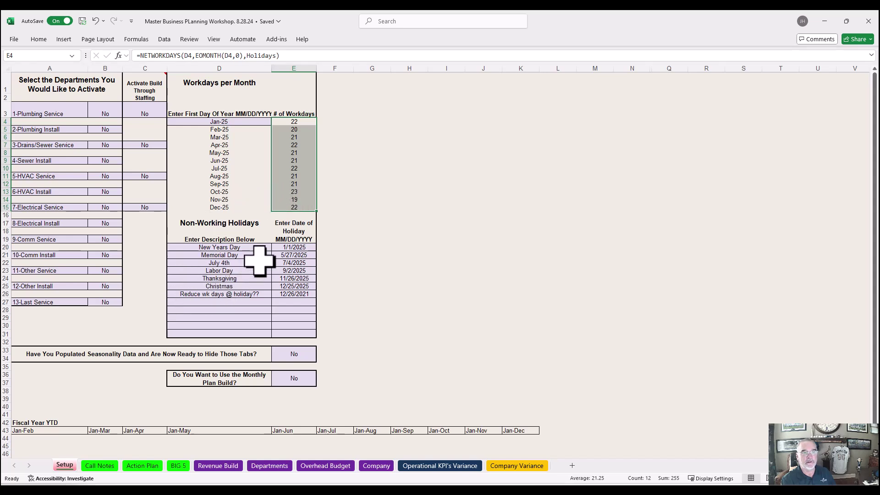
drag(253, 250, 251, 297)
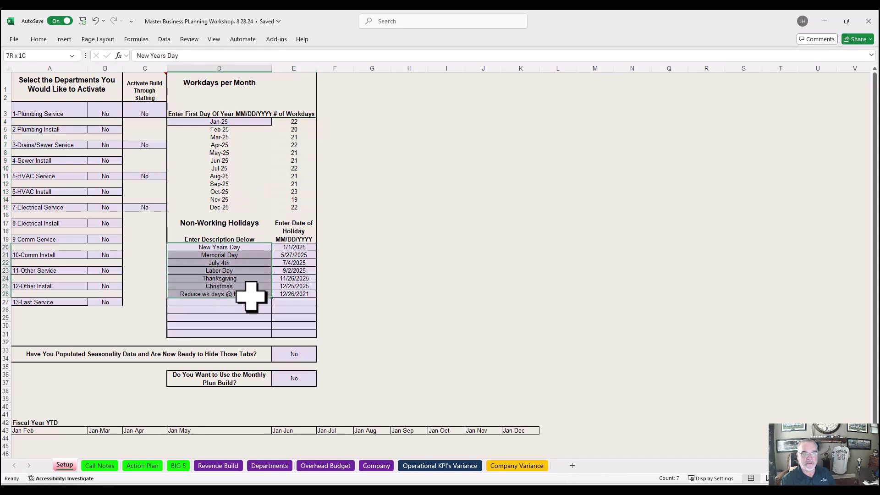
click(107, 115)
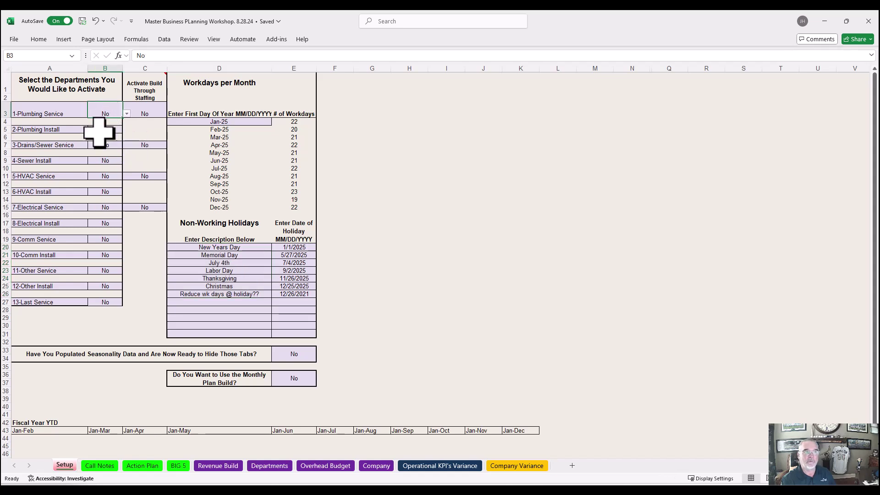
click(128, 114)
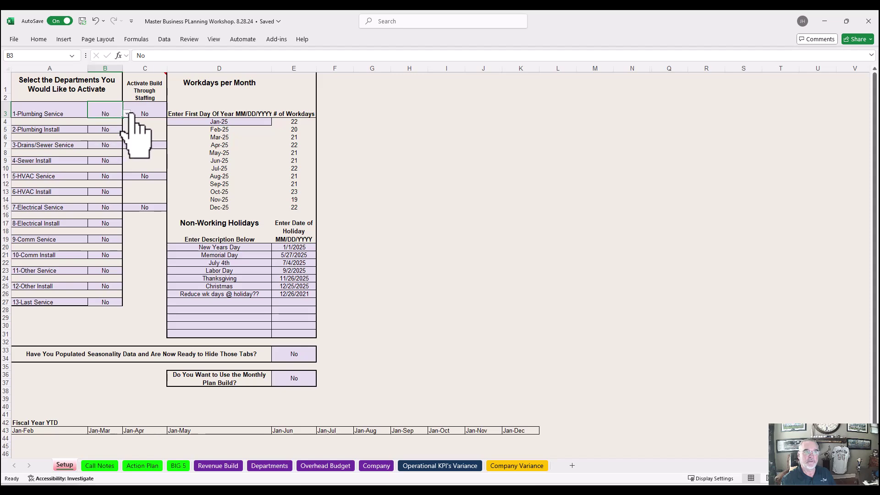